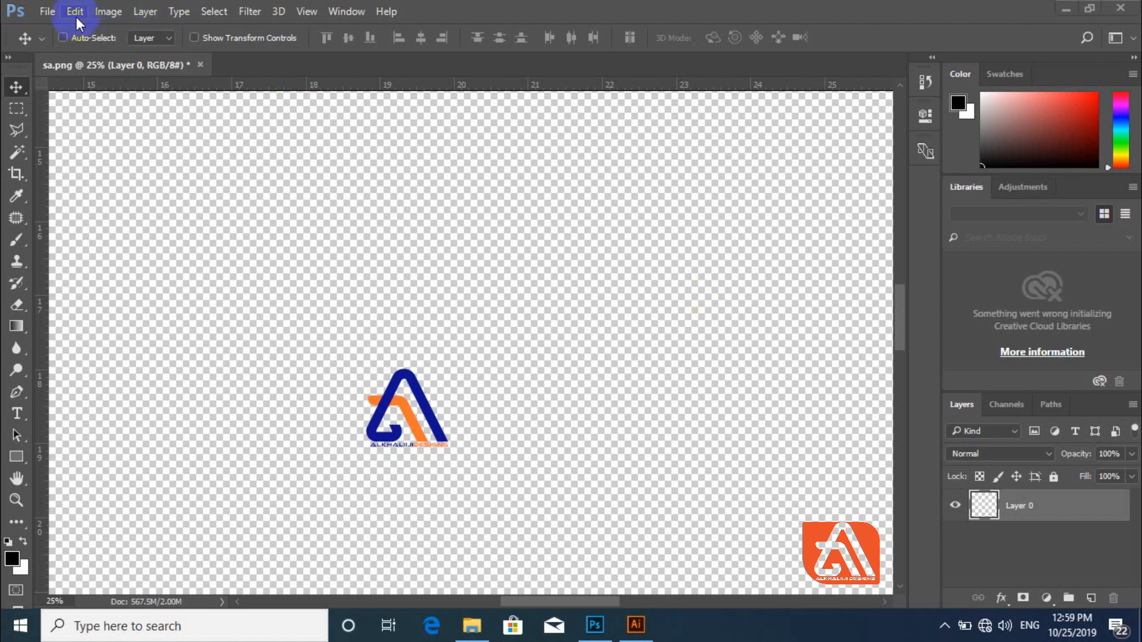
- Create a new A5 print document, 148 x 210 mm at 300 pixels/inch, RGB Color with a white background
click(47, 12)
click(59, 29)
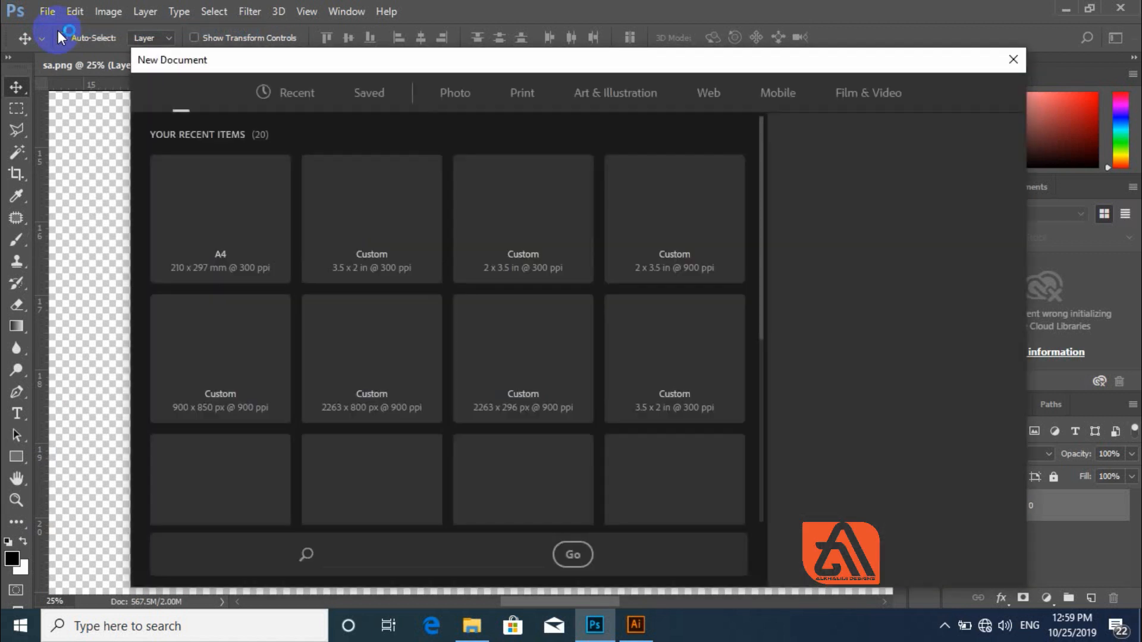
click(521, 93)
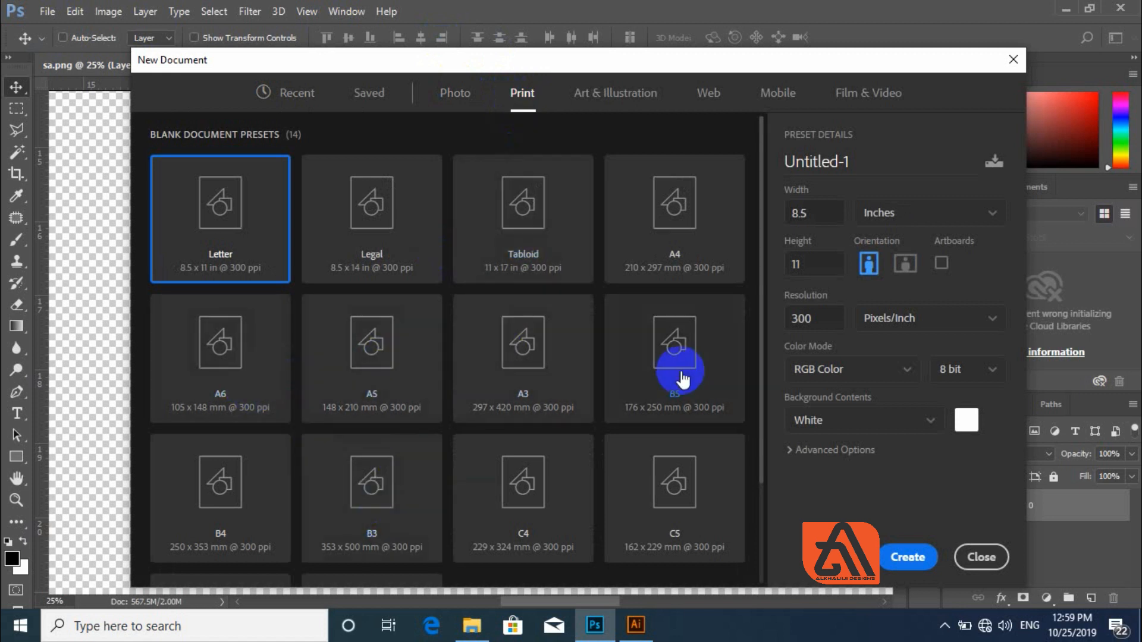
click(395, 357)
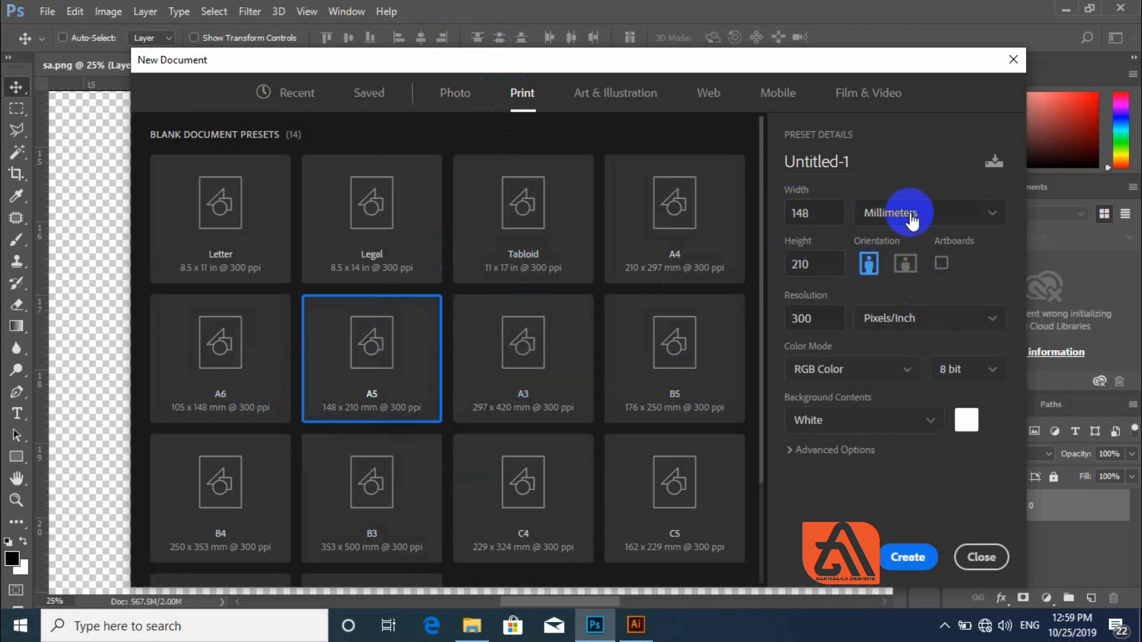
double_click(800, 213)
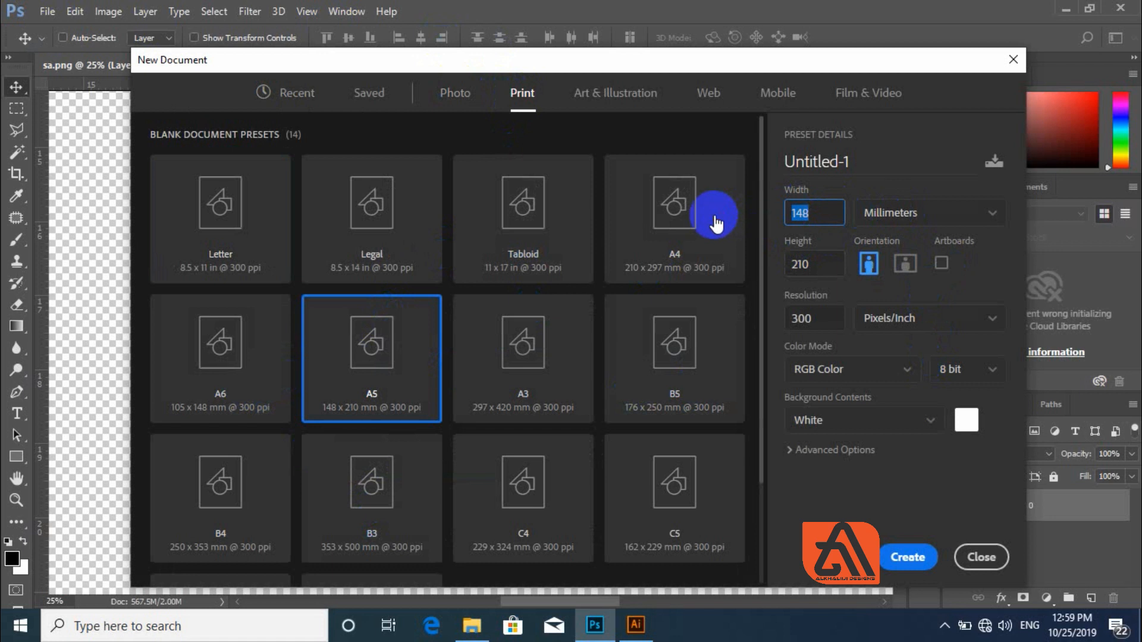
double_click(810, 264)
click(792, 322)
click(908, 564)
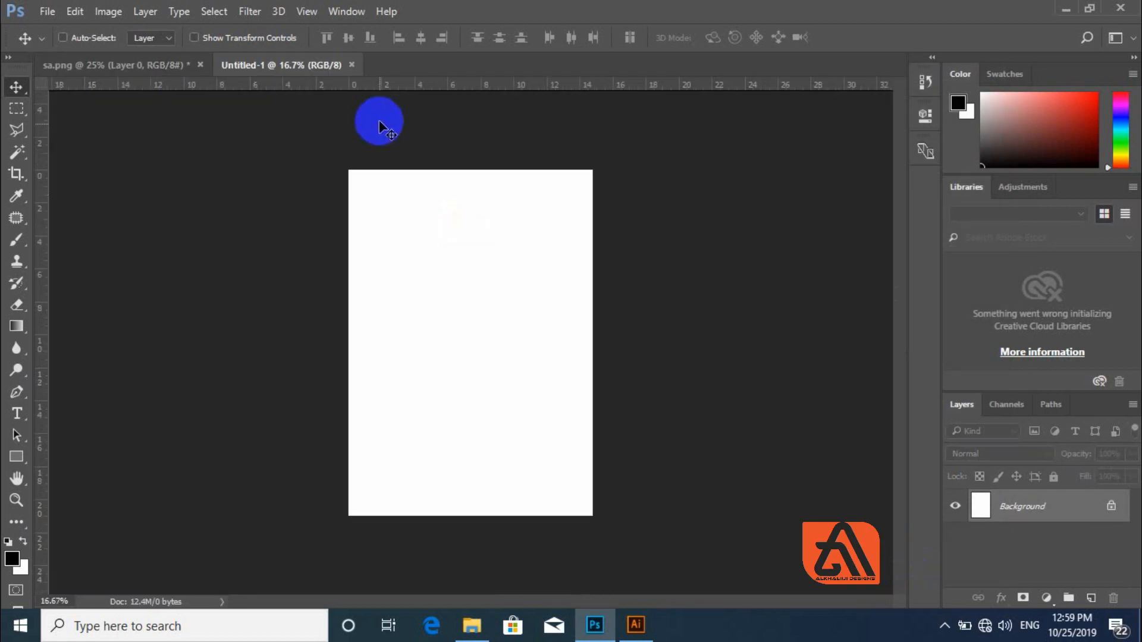
- Copy the logo from sa.png into the new document and scale it up near the top of the page
key(ctrl+0)
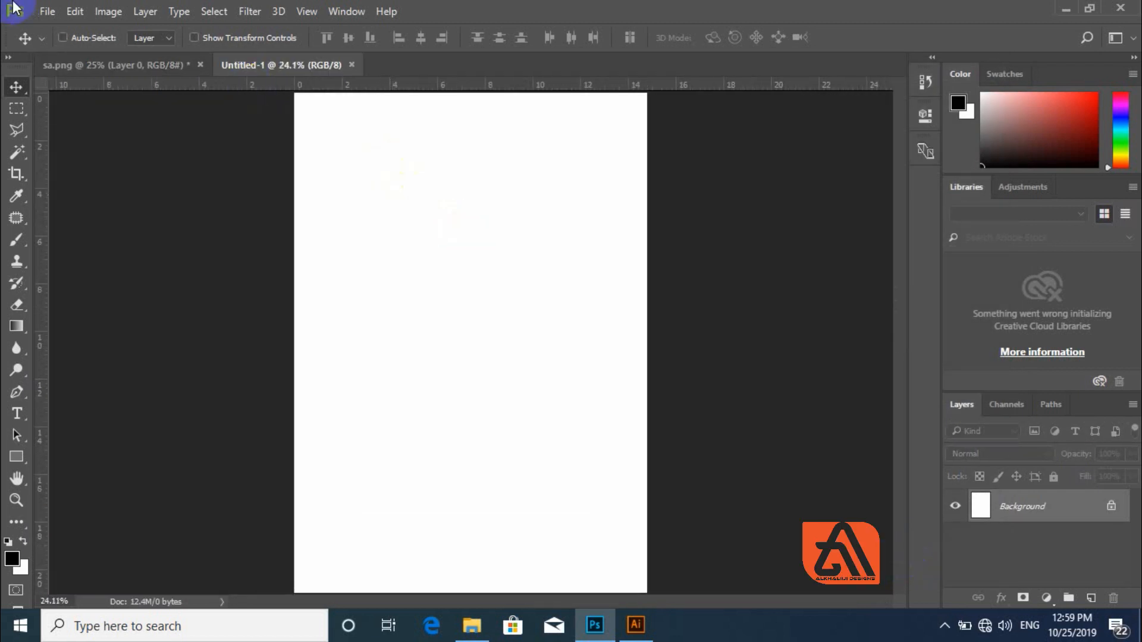
click(76, 59)
drag(443, 382, 437, 130)
key(ctrl+t)
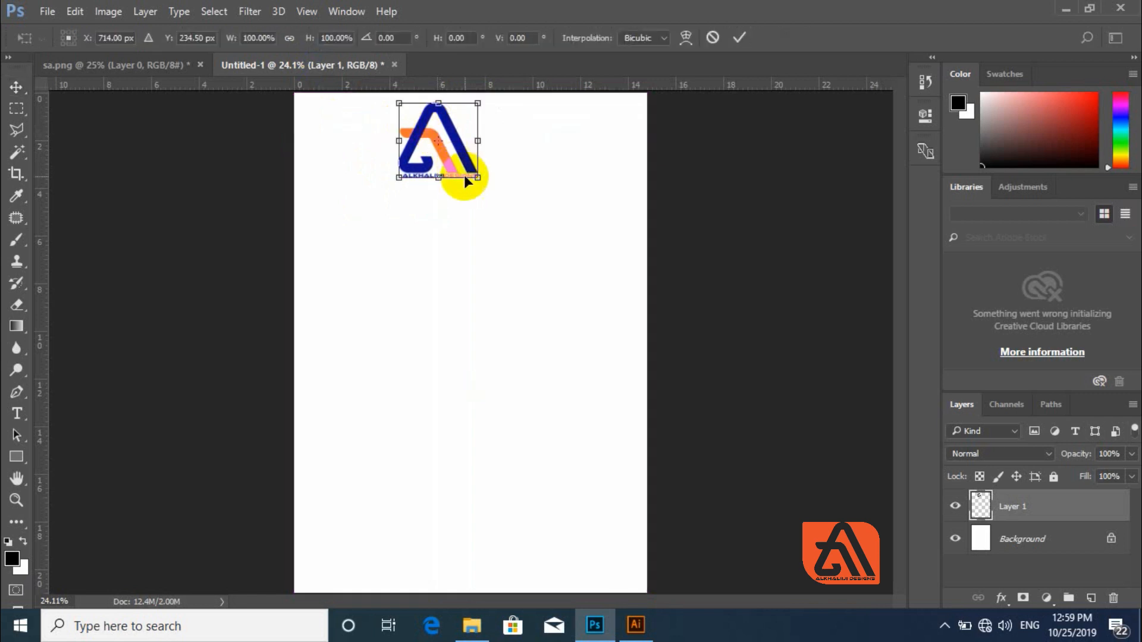
drag(475, 176, 522, 232)
key(Return)
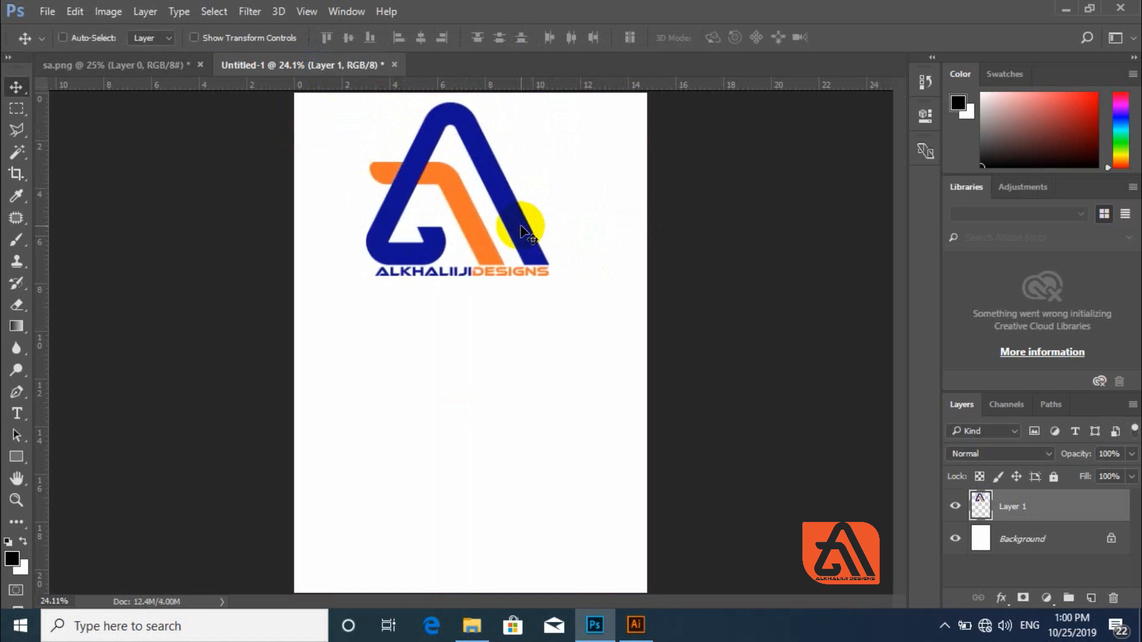
- Draw a black rectangle about 1581 x 1295 px overlapping the page's upper-right corner and shift it up slightly
click(21, 459)
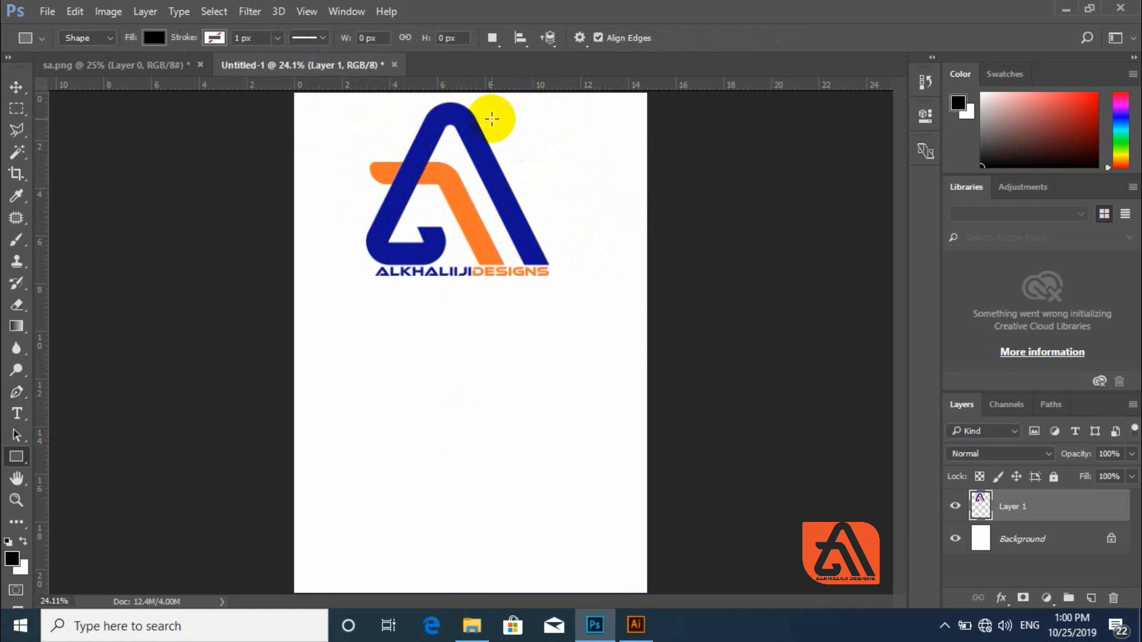
key(ctrl+minus)
drag(532, 132, 752, 312)
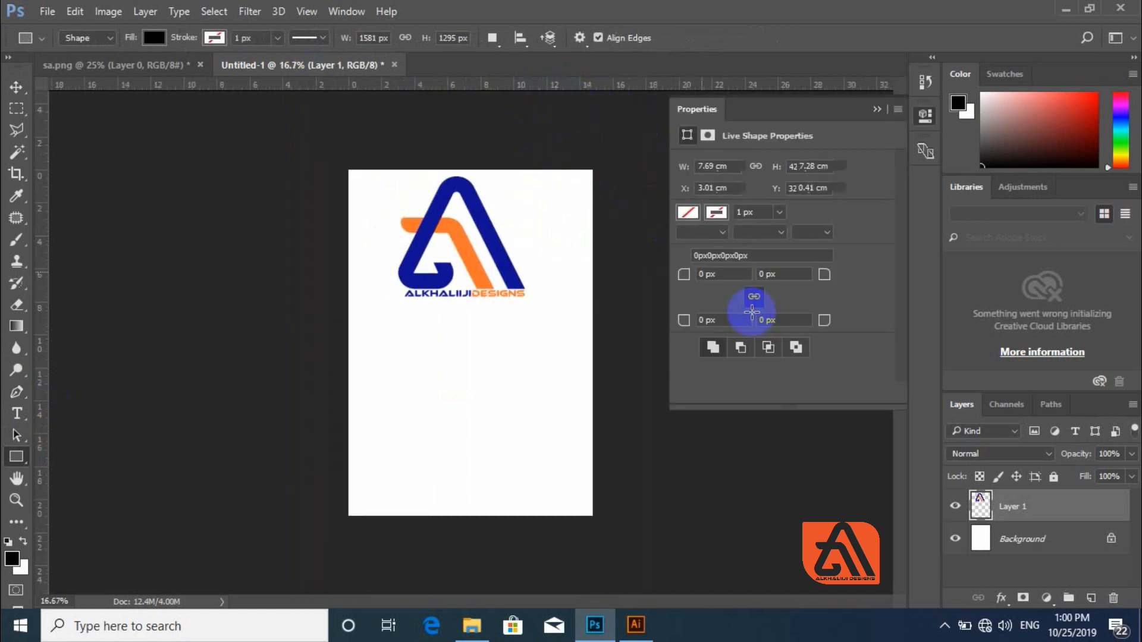
click(16, 87)
drag(548, 227, 553, 196)
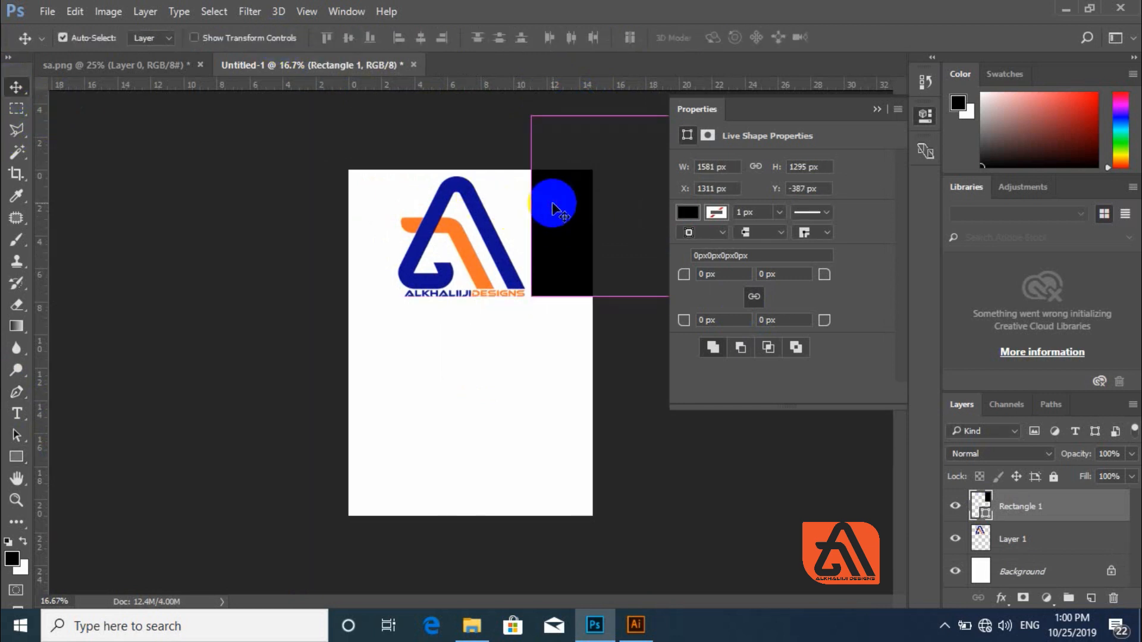
- Rotate and reposition the black rectangle so it cuts diagonally across the page's upper-right corner
key(ctrl+t)
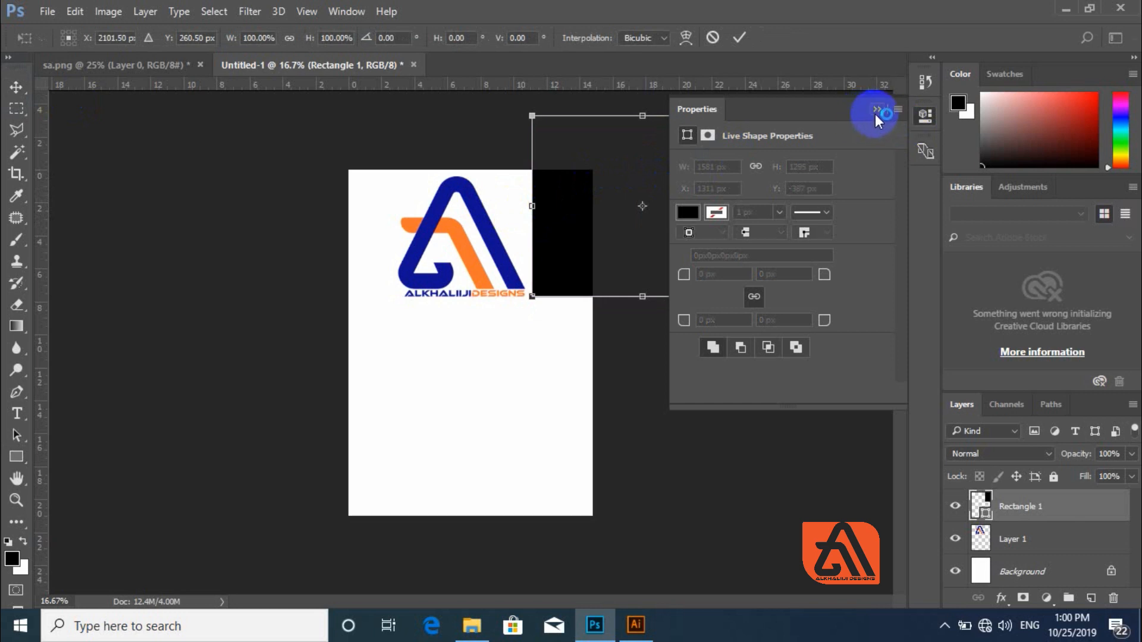
click(877, 111)
drag(841, 102, 698, 97)
mouse_move(647, 156)
mouse_down()
mouse_move(632, 148)
mouse_move(653, 138)
mouse_up()
key(Return)
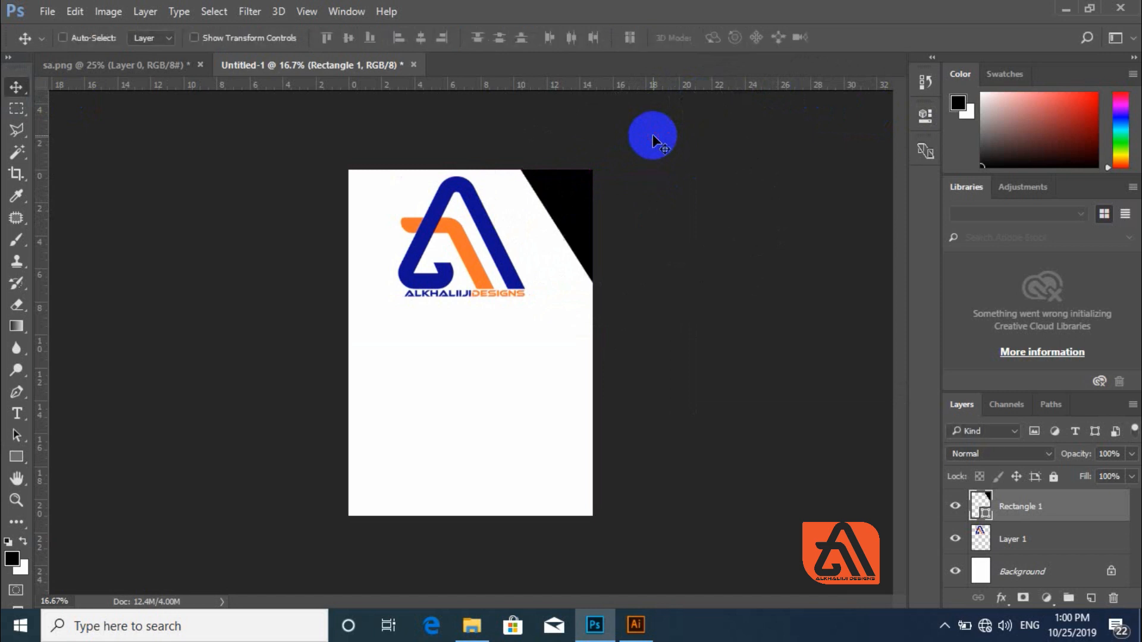
- Recolor the corner shape with the orange sampled from the logo, fc752b
click(963, 454)
double_click(981, 516)
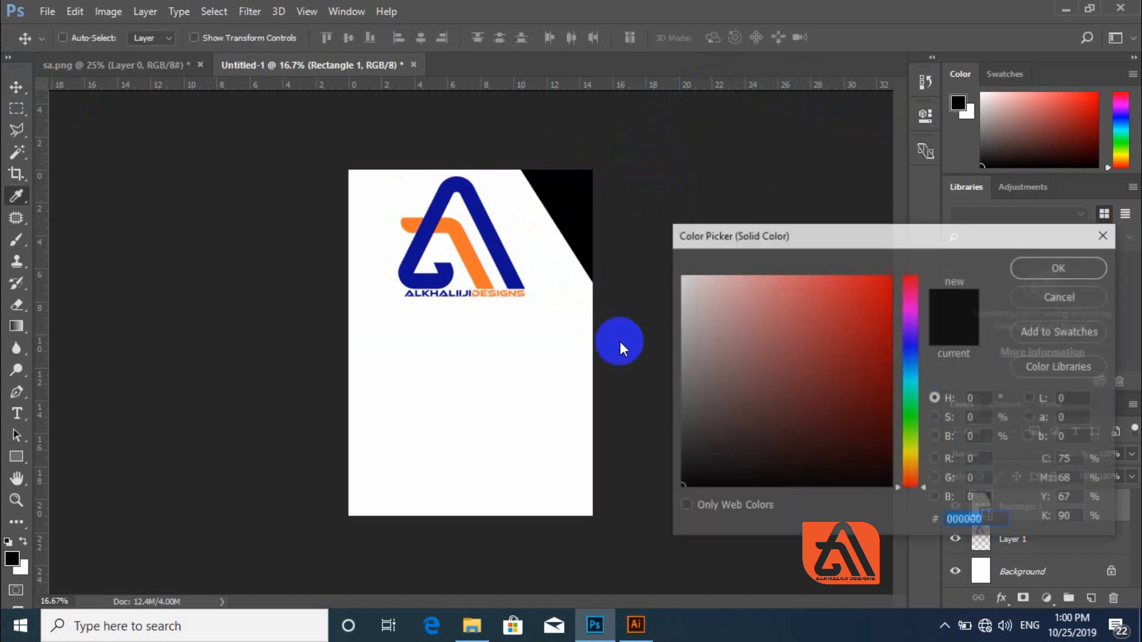
click(486, 199)
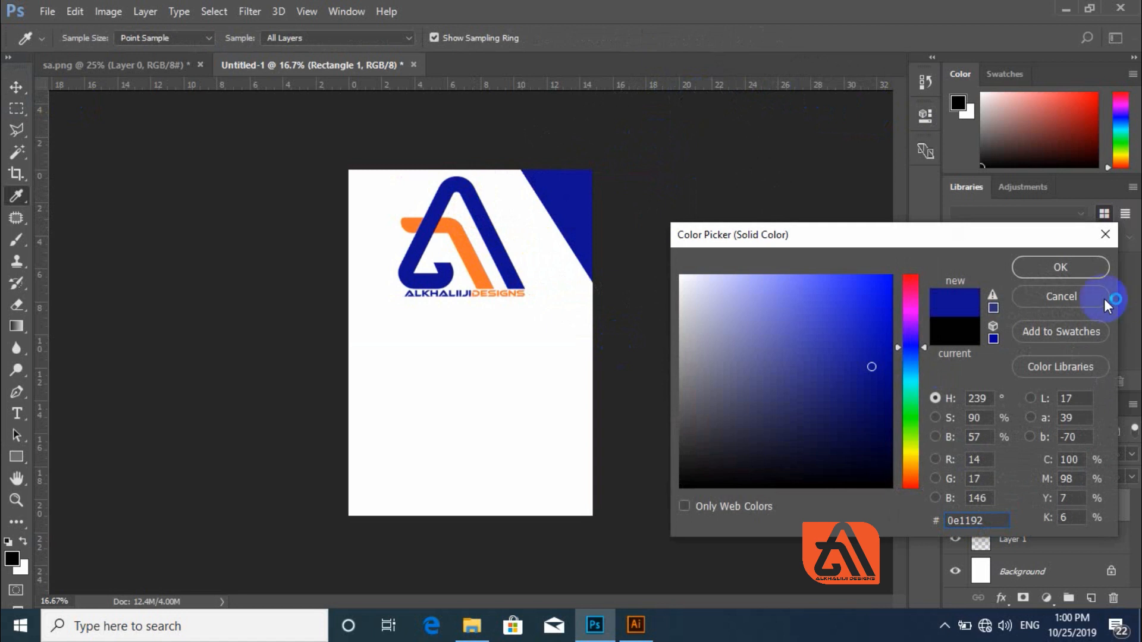
click(470, 241)
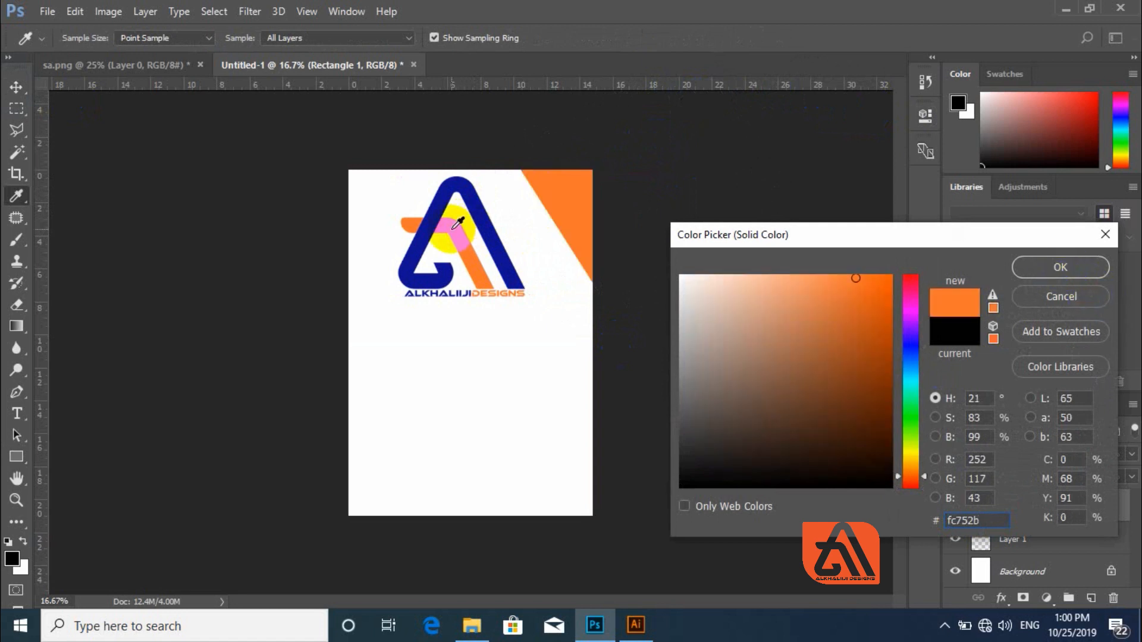
click(1077, 268)
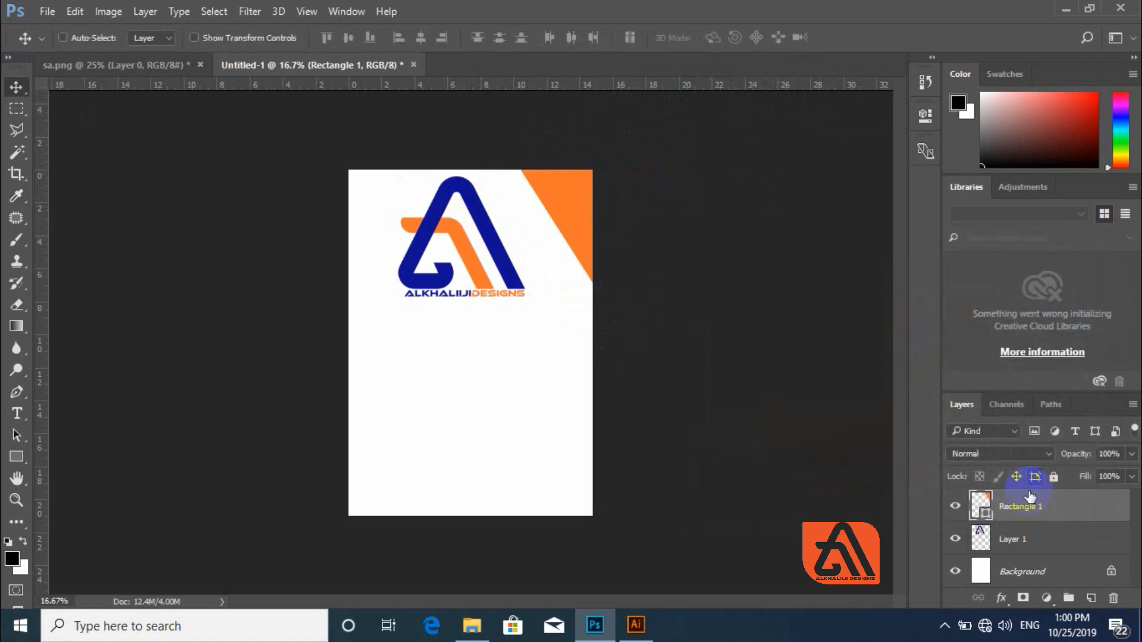
- Duplicate the orange corner shape, then recolor the lower one with the logo's blue and offset it as a thin diagonal stripe
key(ctrl+j)
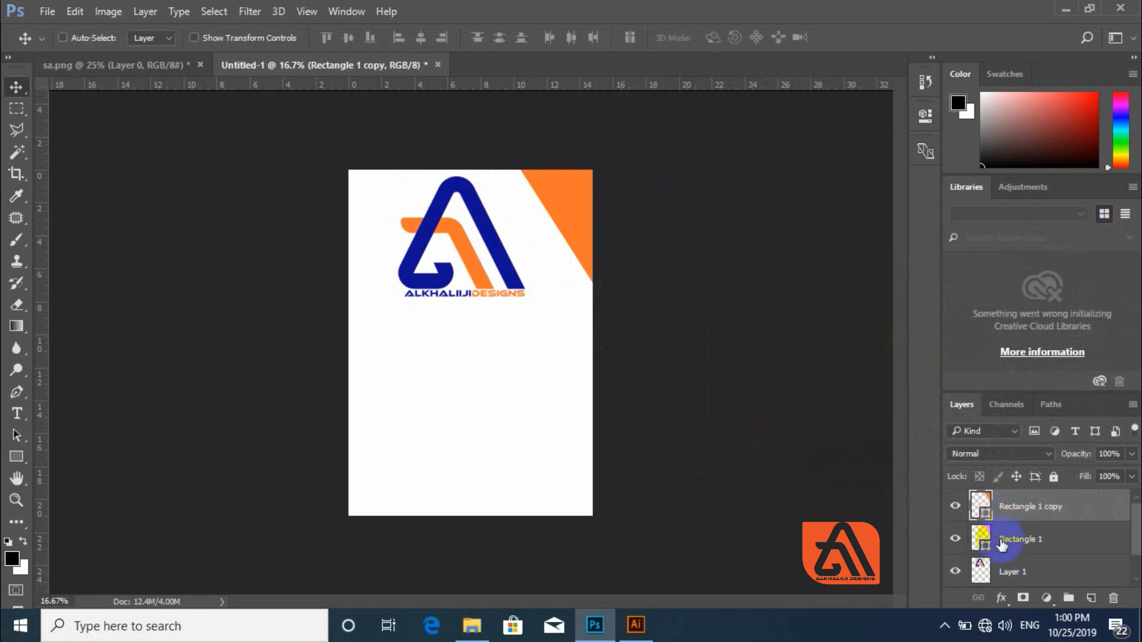
double_click(983, 550)
drag(448, 153, 460, 179)
key(Return)
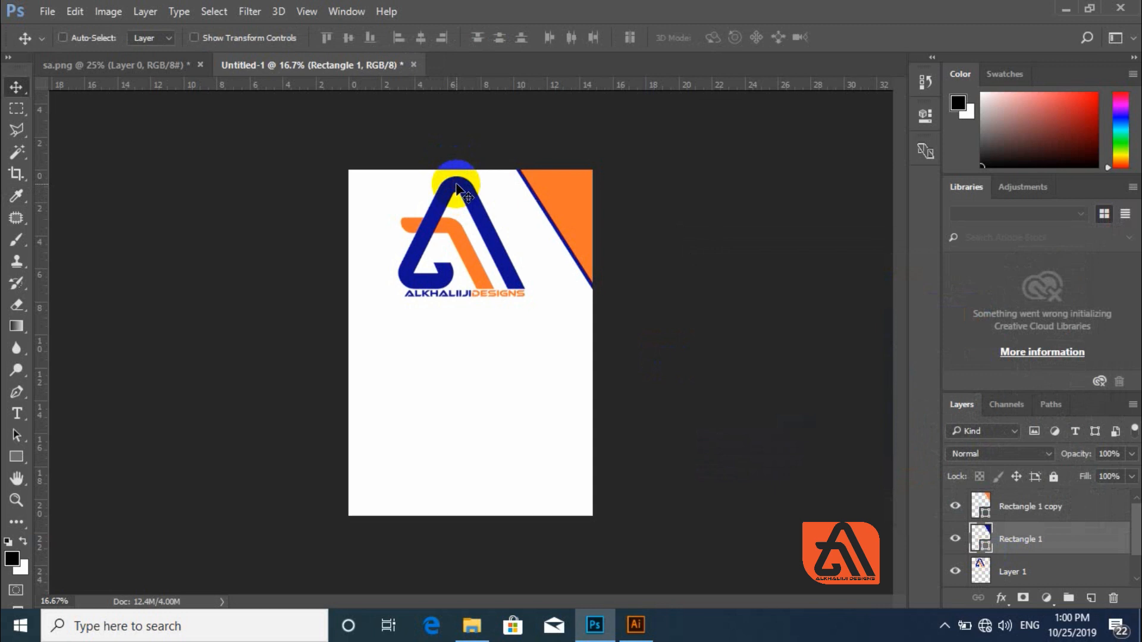
key(p)
click(1034, 509)
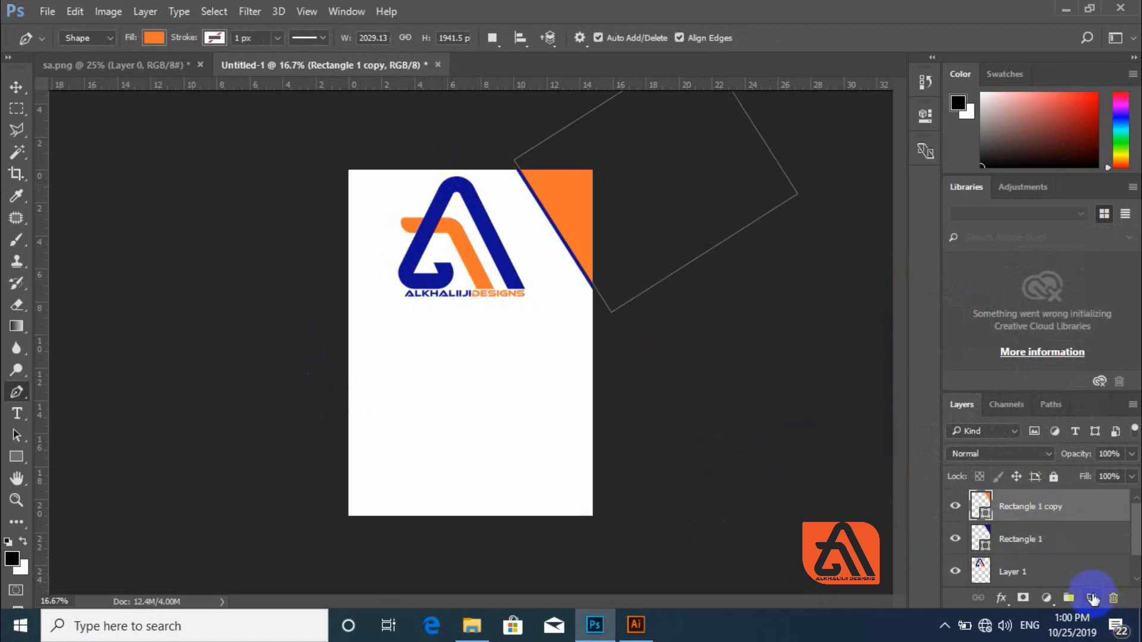
click(1091, 597)
click(349, 443)
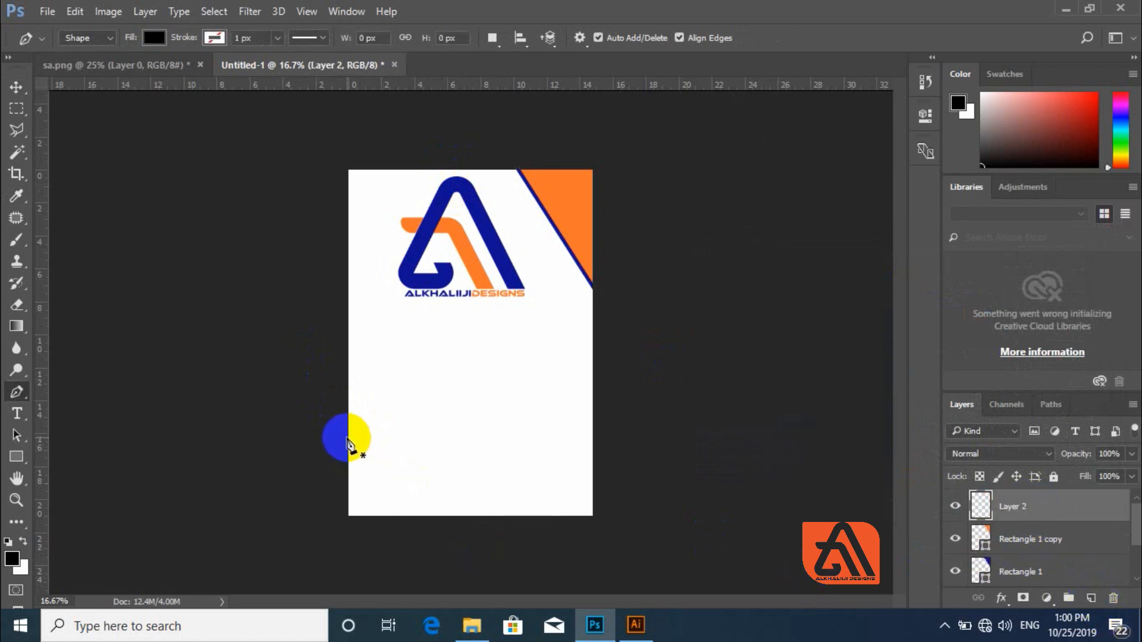
drag(364, 445, 390, 452)
key(Delete)
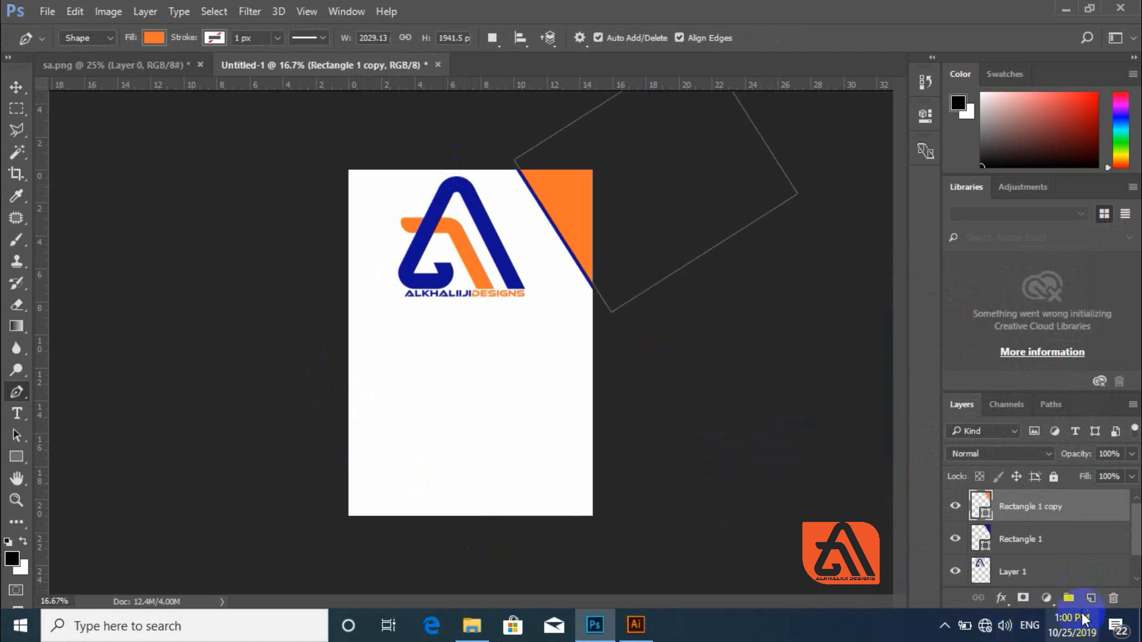
- On a new layer, draw a black wavy footer about 2096 x 683 px with the Pen tool, extending past the page's bottom edges
click(1091, 598)
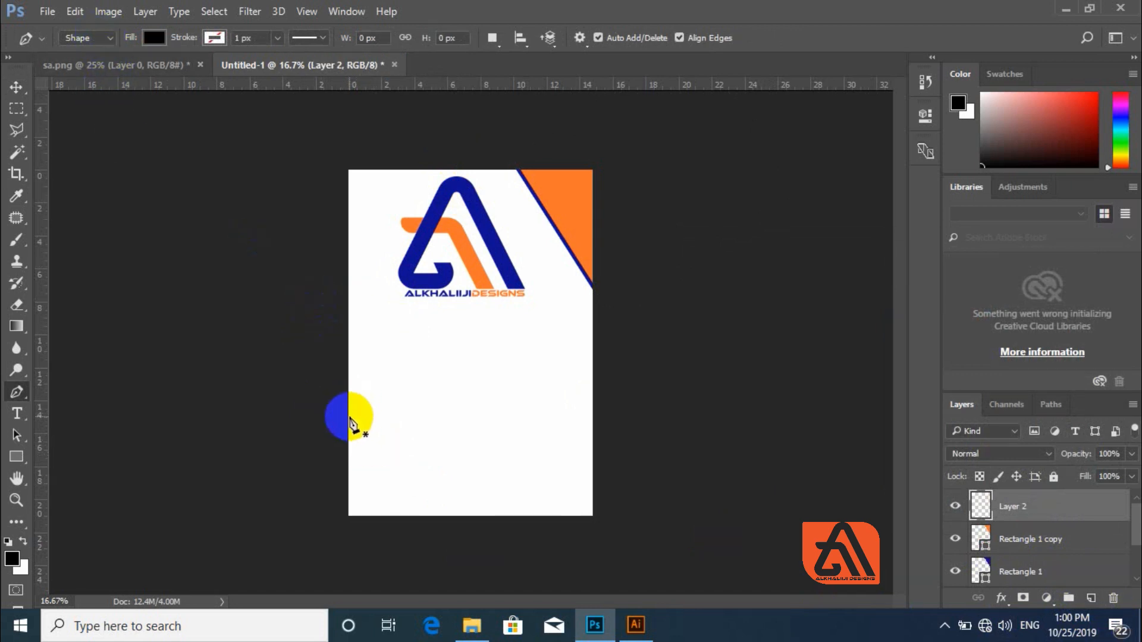
click(348, 449)
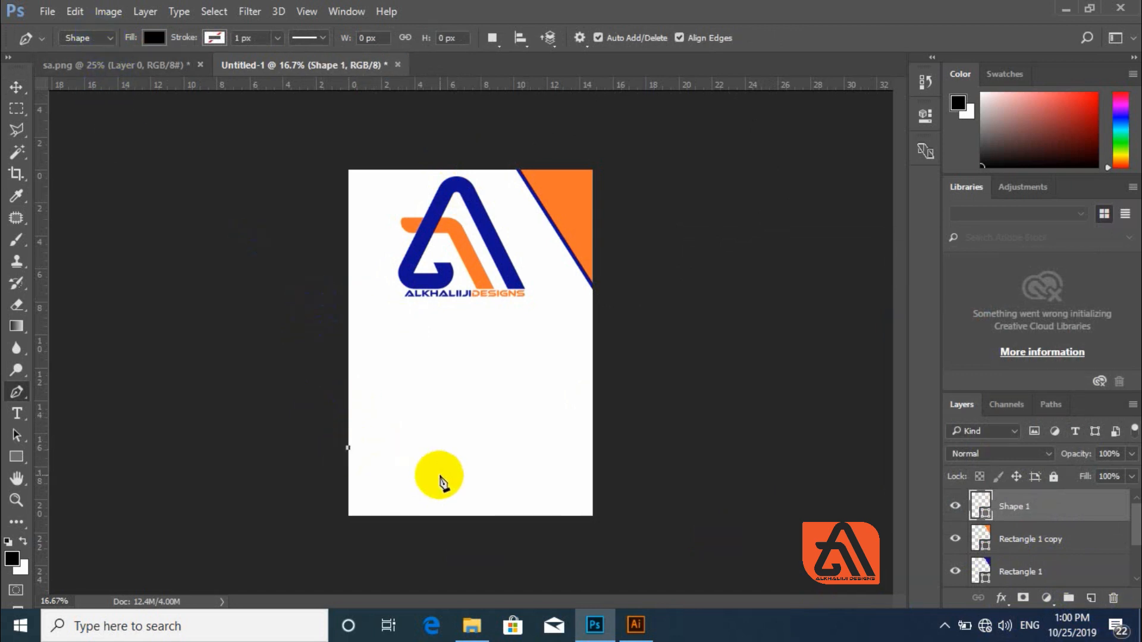
drag(444, 476, 593, 483)
click(621, 488)
click(619, 536)
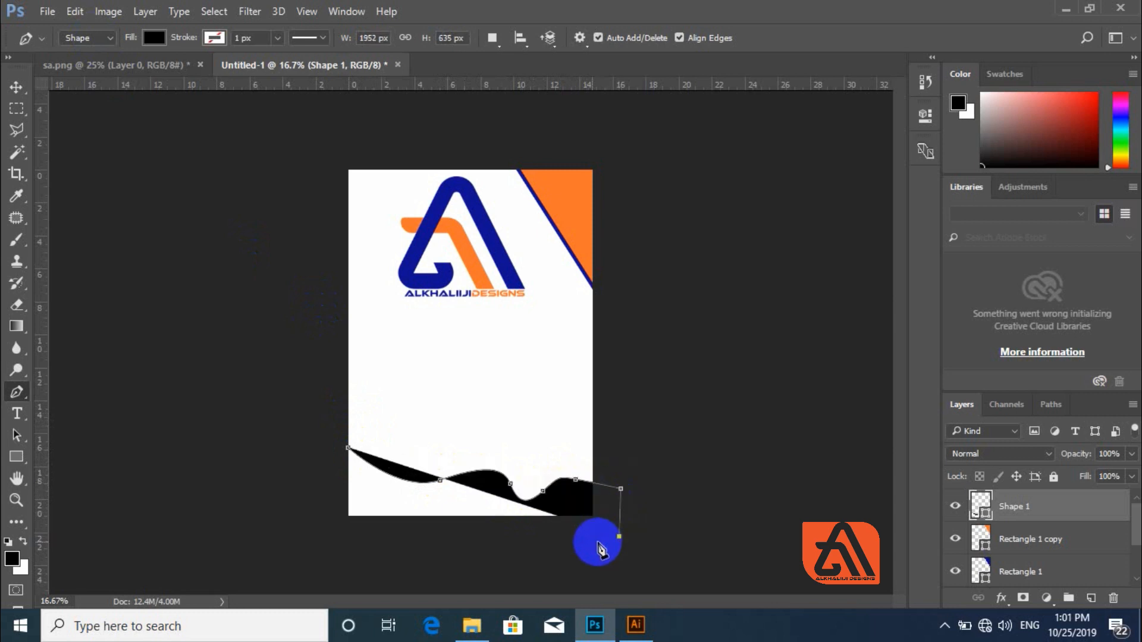
click(480, 544)
click(327, 541)
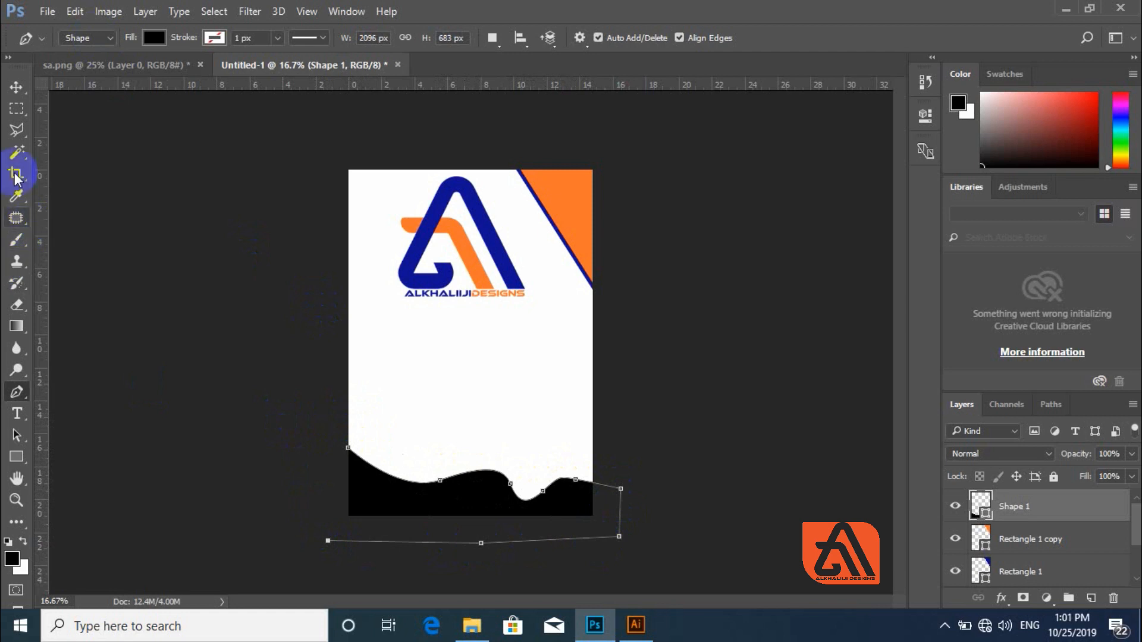
- Recolor the wavy footer with the orange sampled from the corner shape, fc752b
click(16, 87)
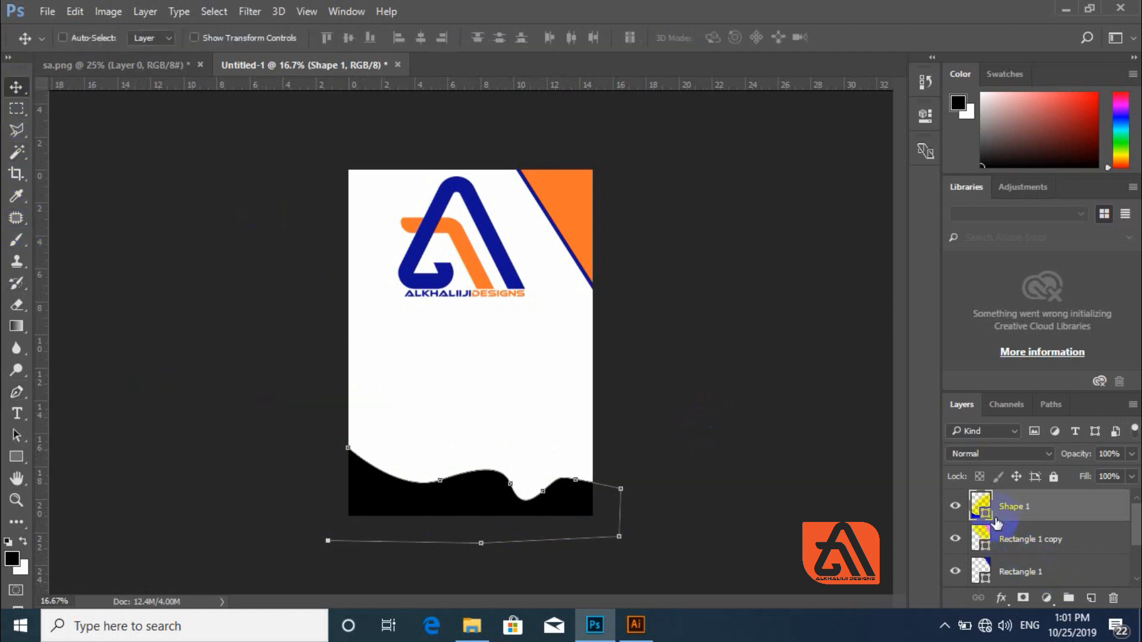
double_click(985, 512)
click(574, 184)
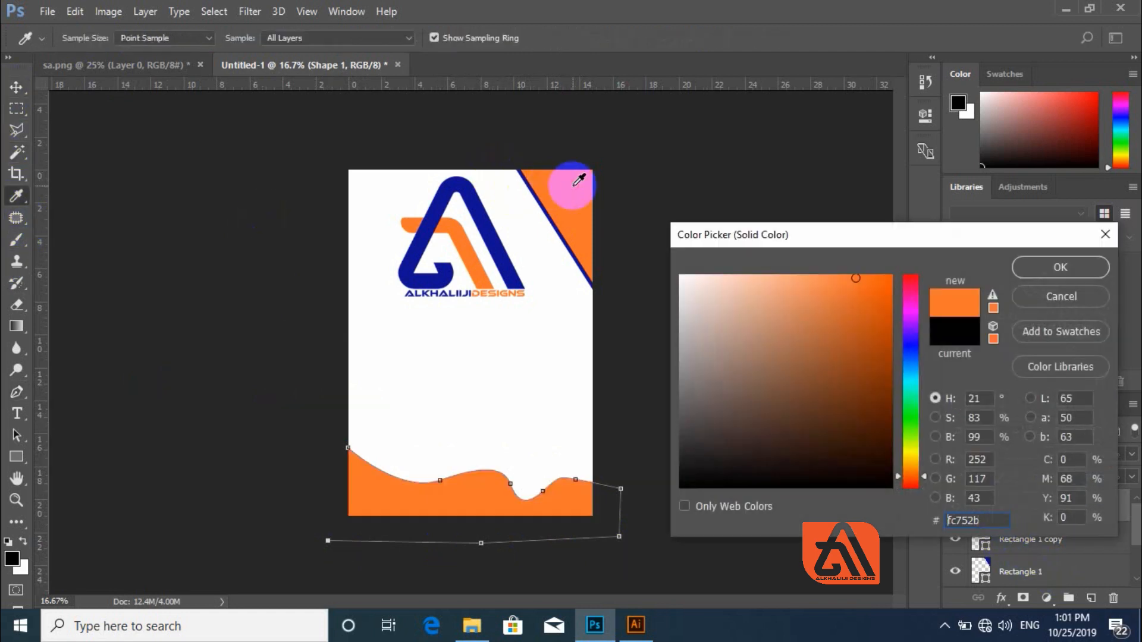
click(1033, 276)
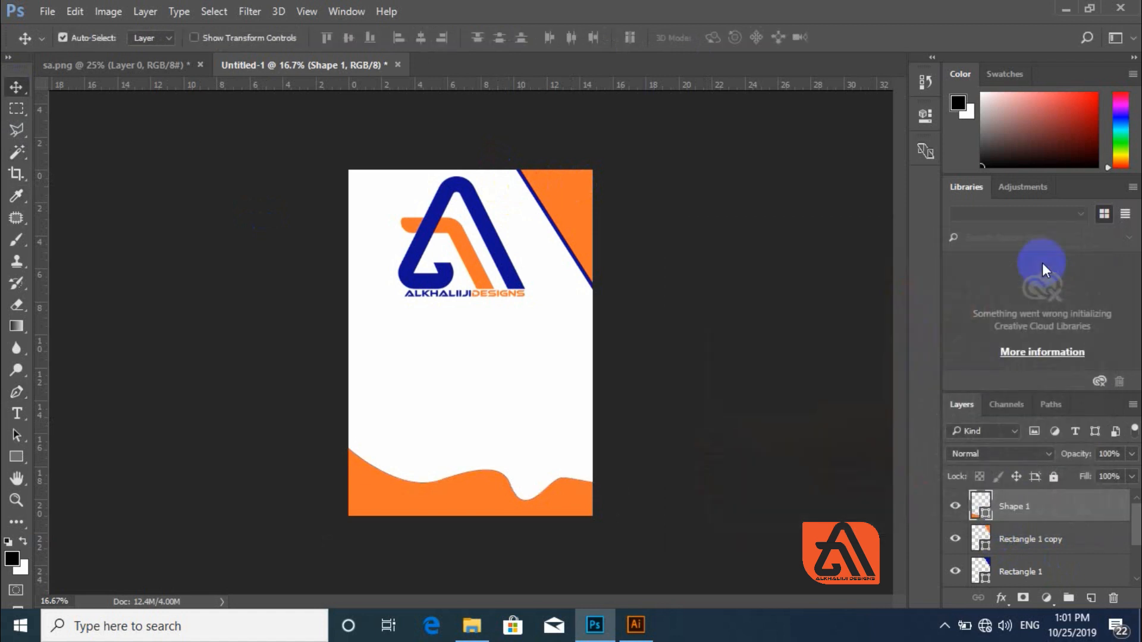
- Stretch the wavy footer horizontally beyond the right page edge and shift it left to smooth the wave
key(ctrl+t)
drag(623, 491, 759, 466)
drag(492, 512, 455, 515)
key(Return)
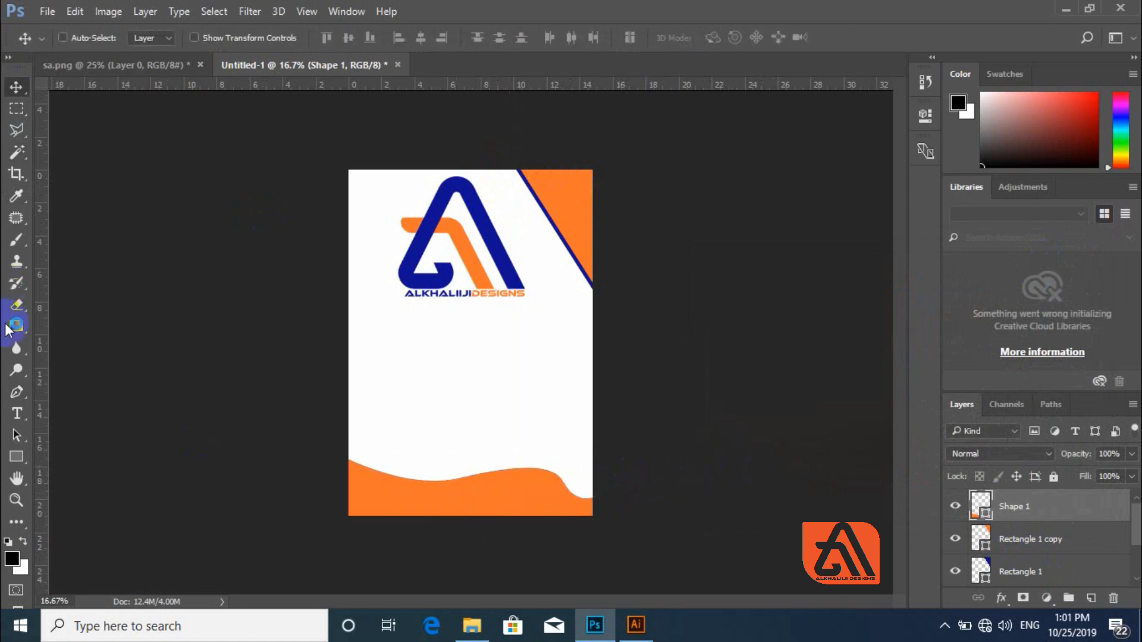
- Start a text line below the logo and set its color to the logo's blue, 0e1192
click(18, 416)
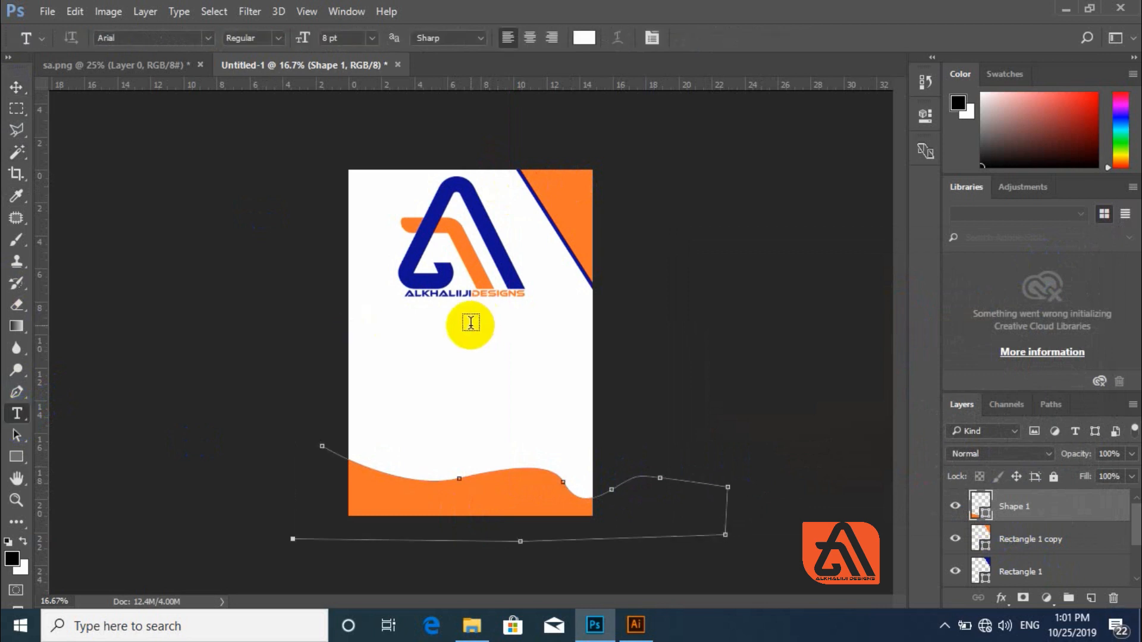
click(432, 330)
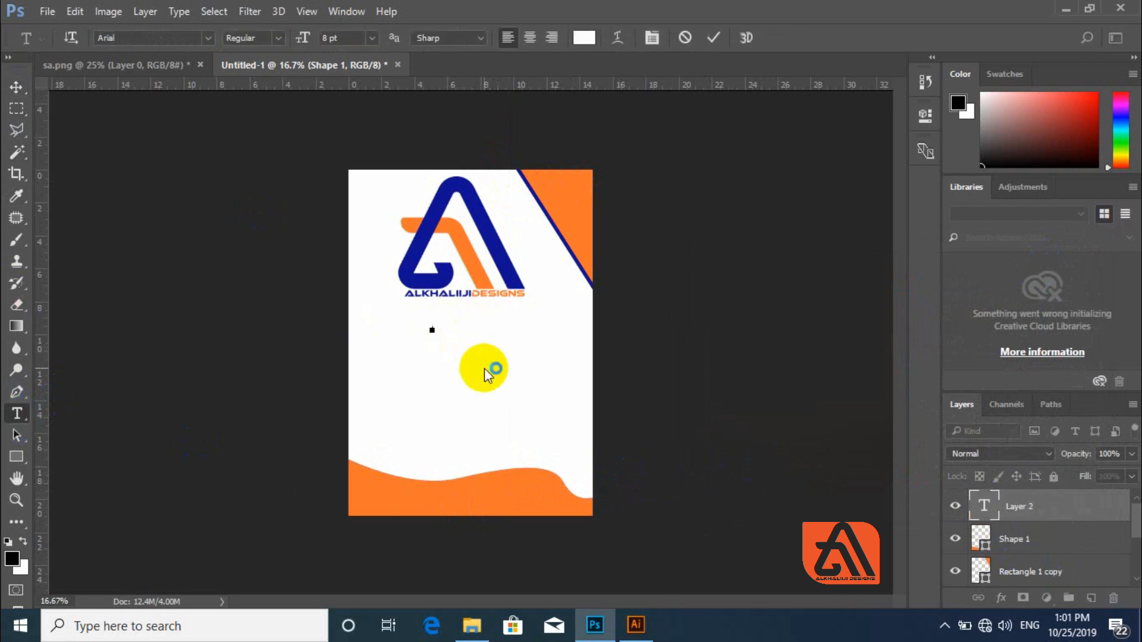
click(584, 37)
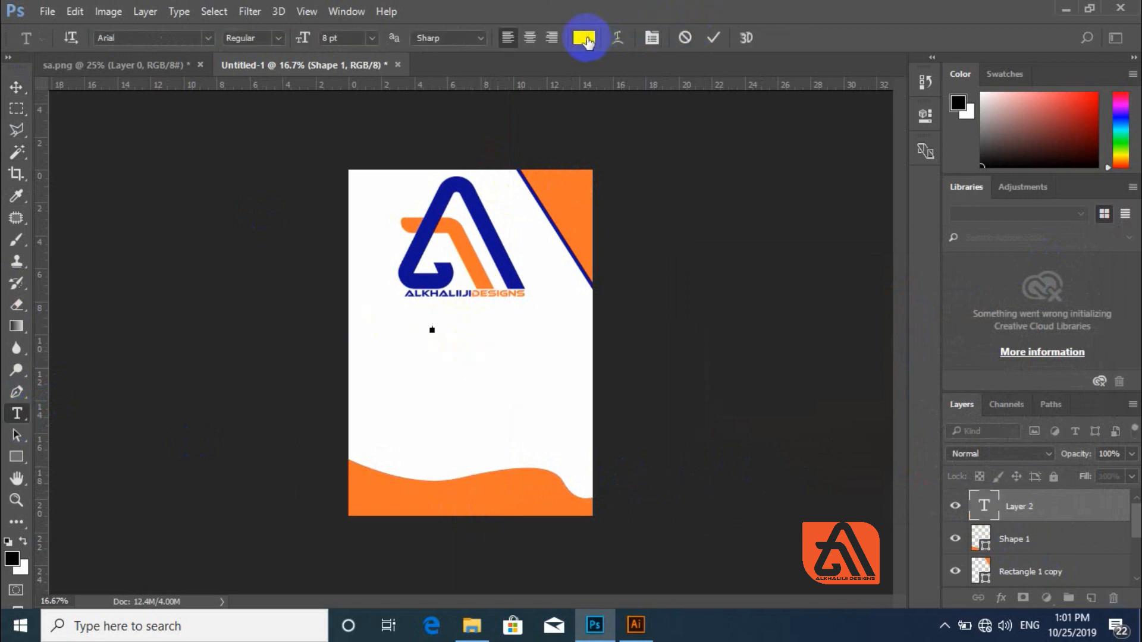
click(456, 182)
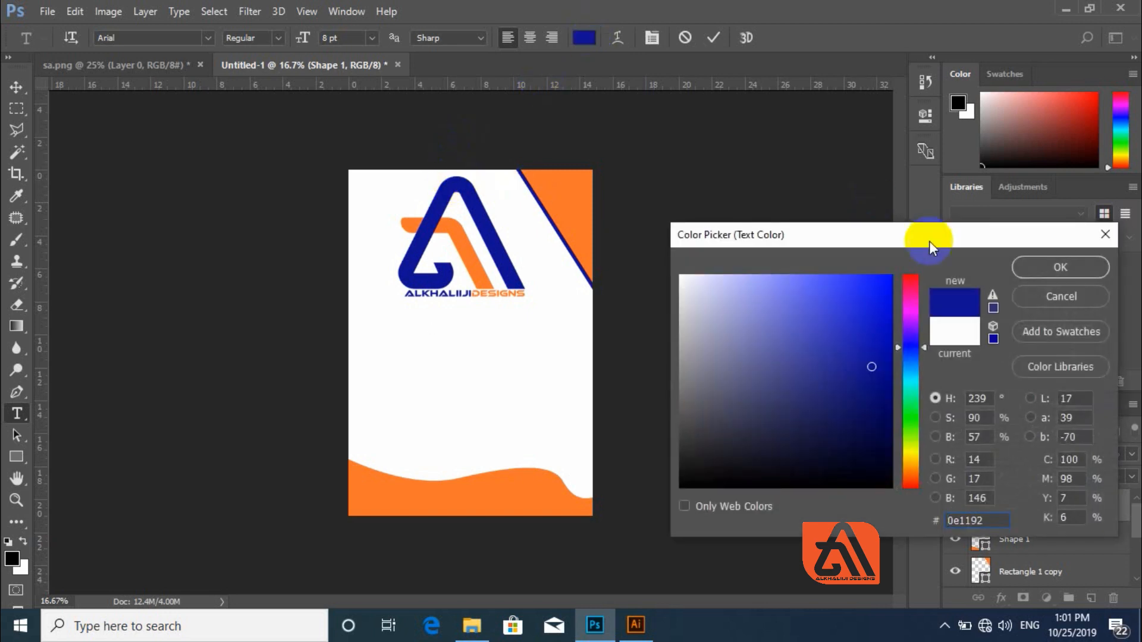
click(1033, 261)
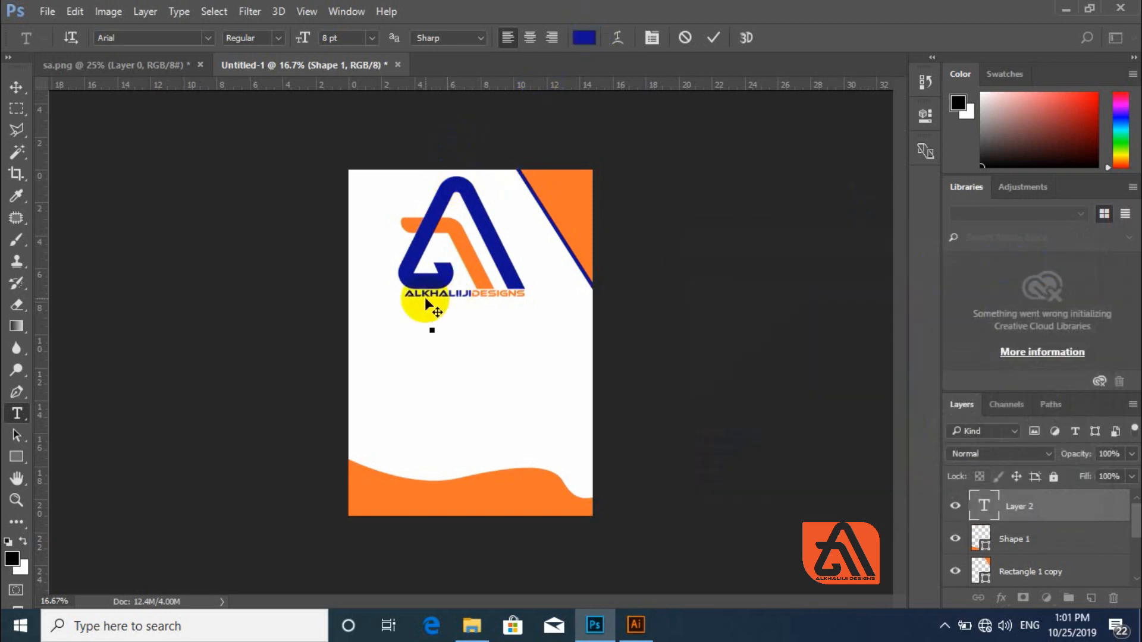
- Enter the title "PROTOCOL CARD" on two lines below the logo in Arial Black at 48 pt
click(373, 37)
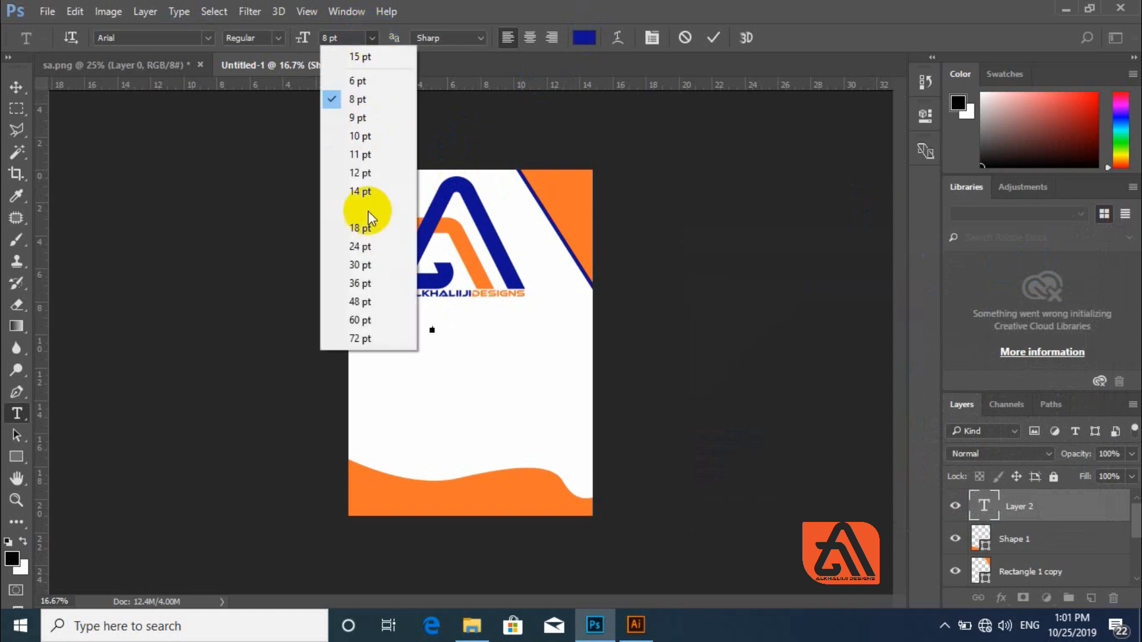
click(367, 297)
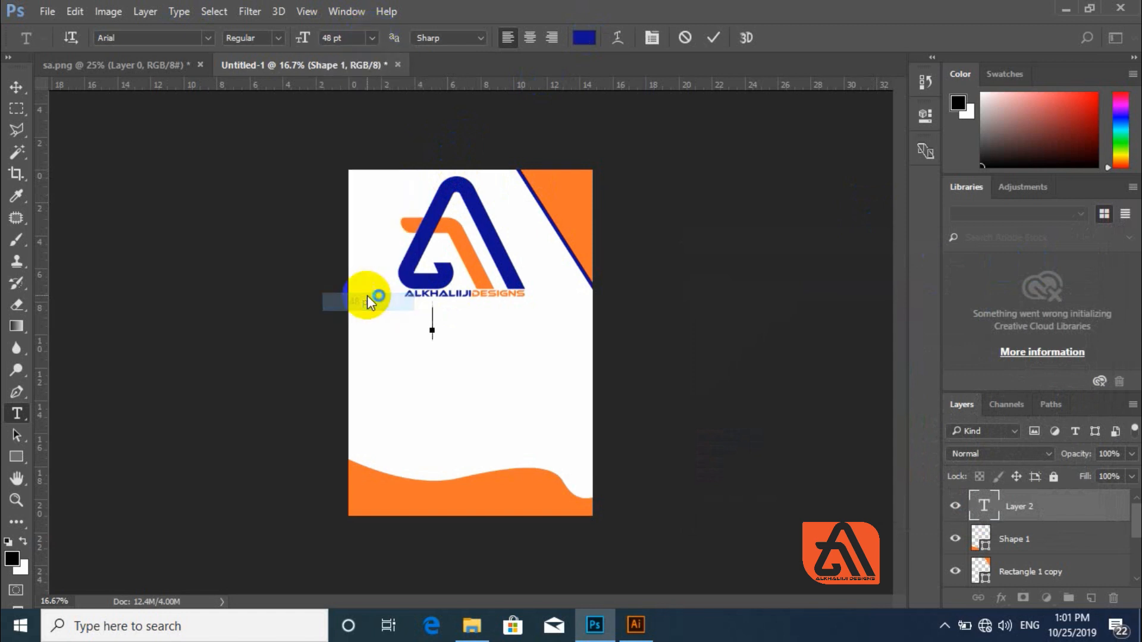
click(280, 38)
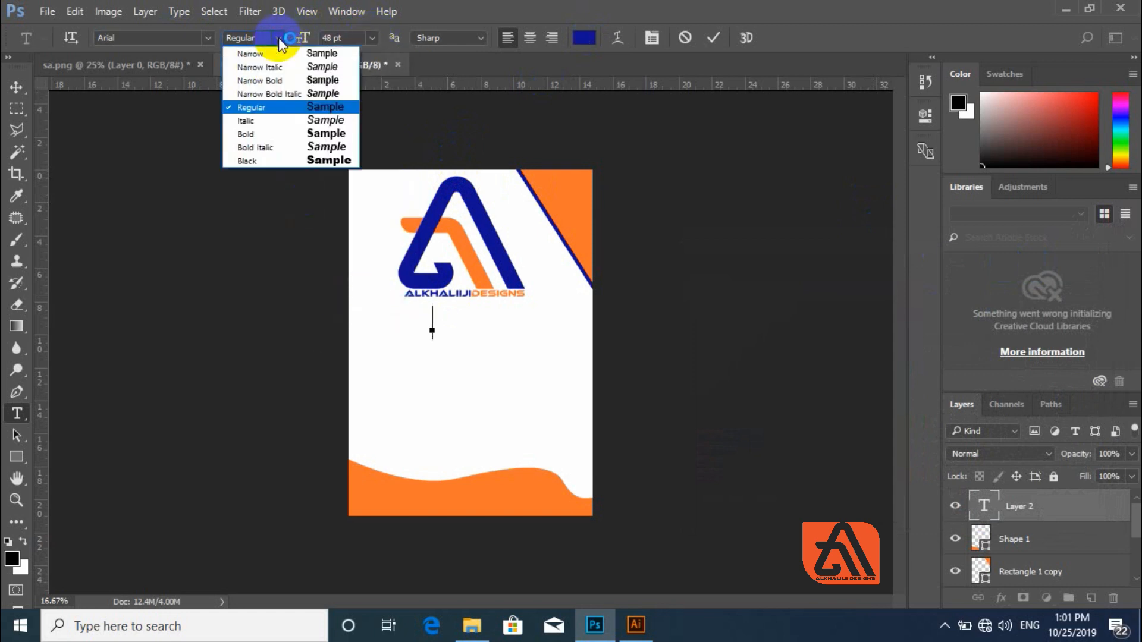
click(255, 160)
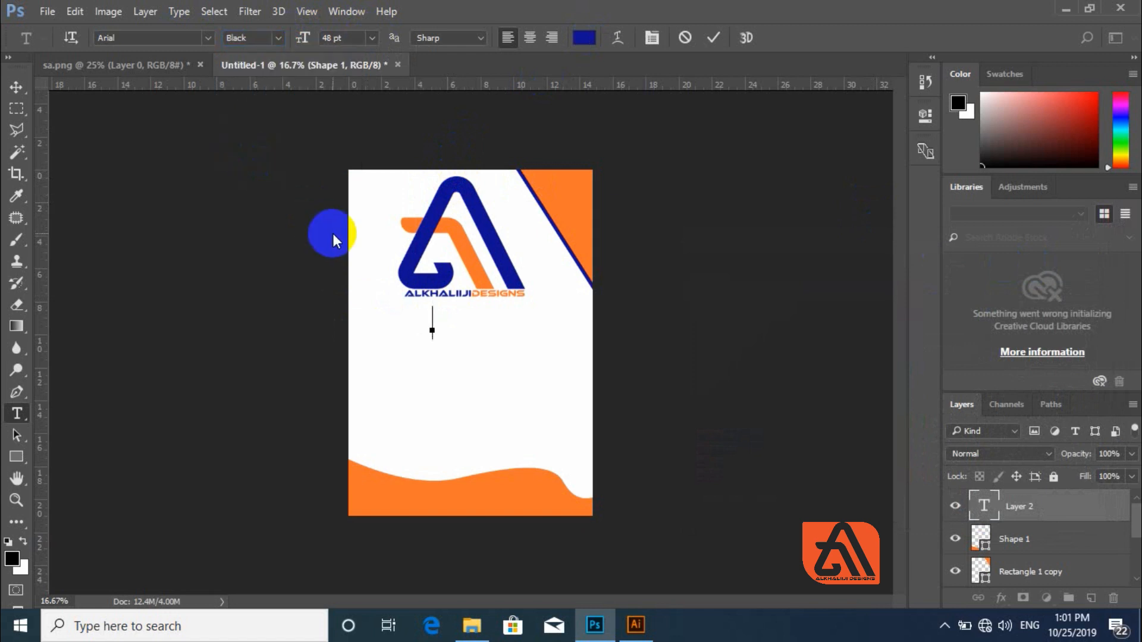
text(PR OT)
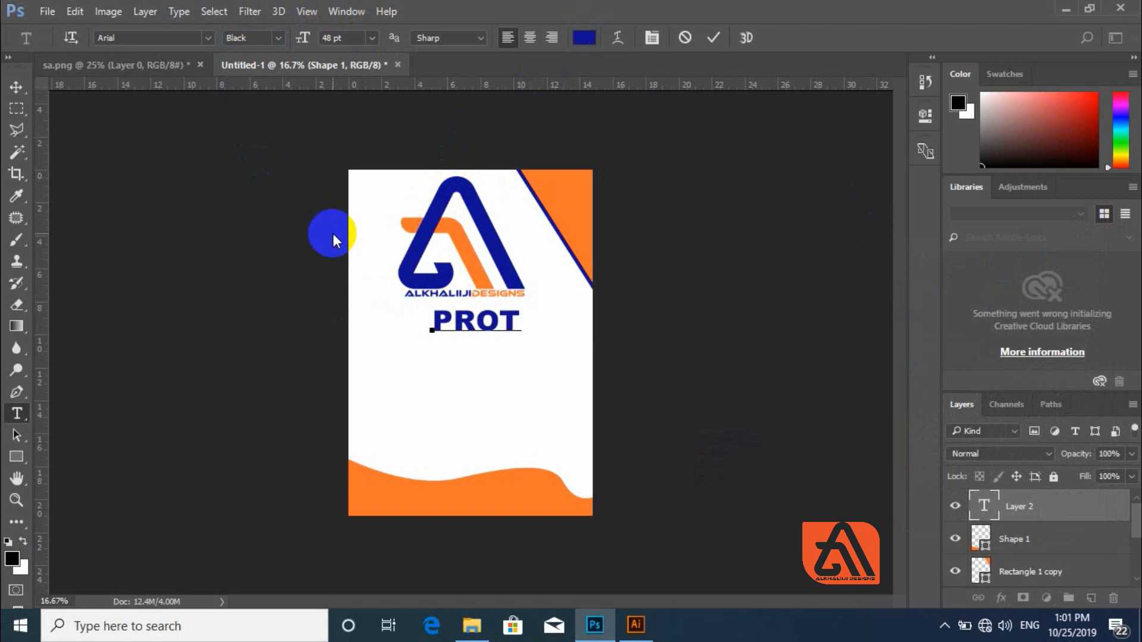
text(OCO)
key(Return)
text(CARD)
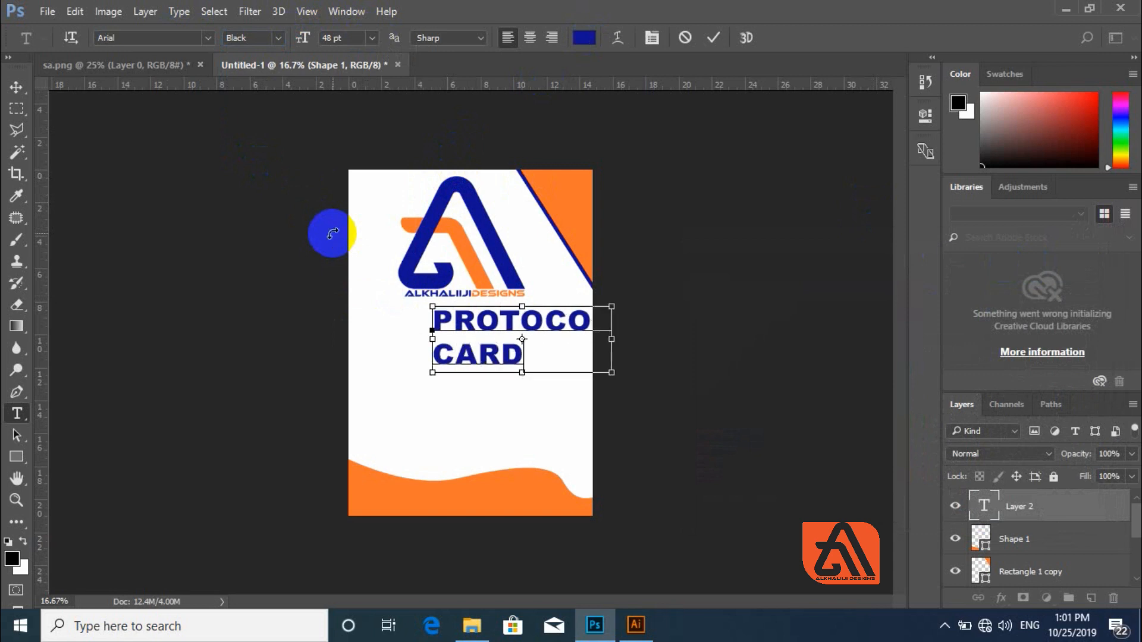
- Center-align the two title lines and move the title horizontally to sit centered under the logo
key(ctrl+a)
click(529, 38)
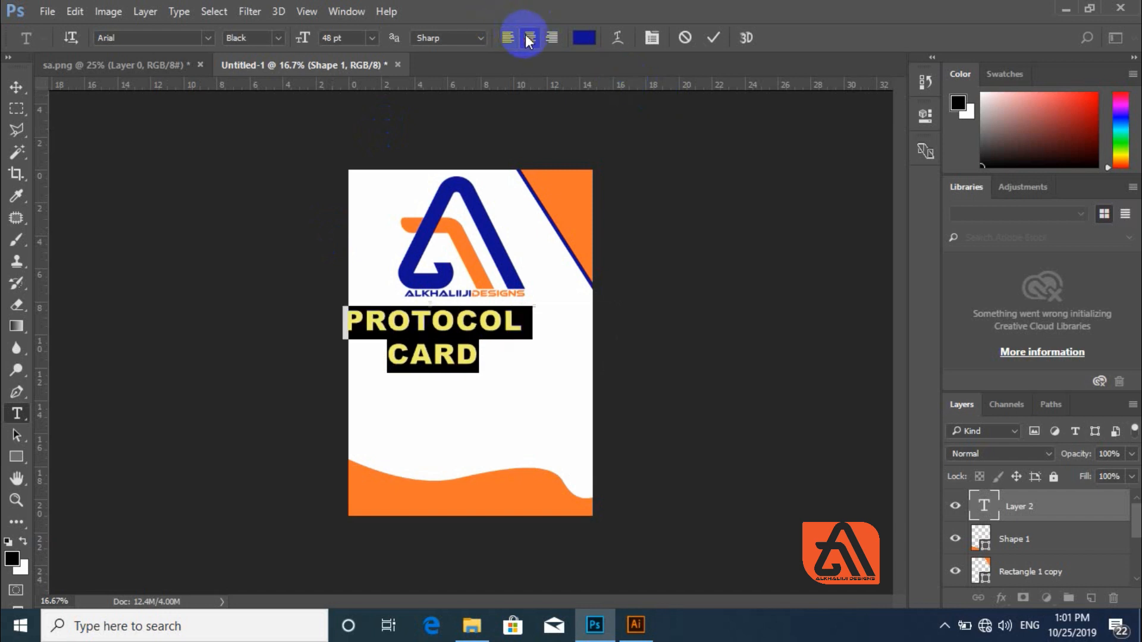
click(16, 87)
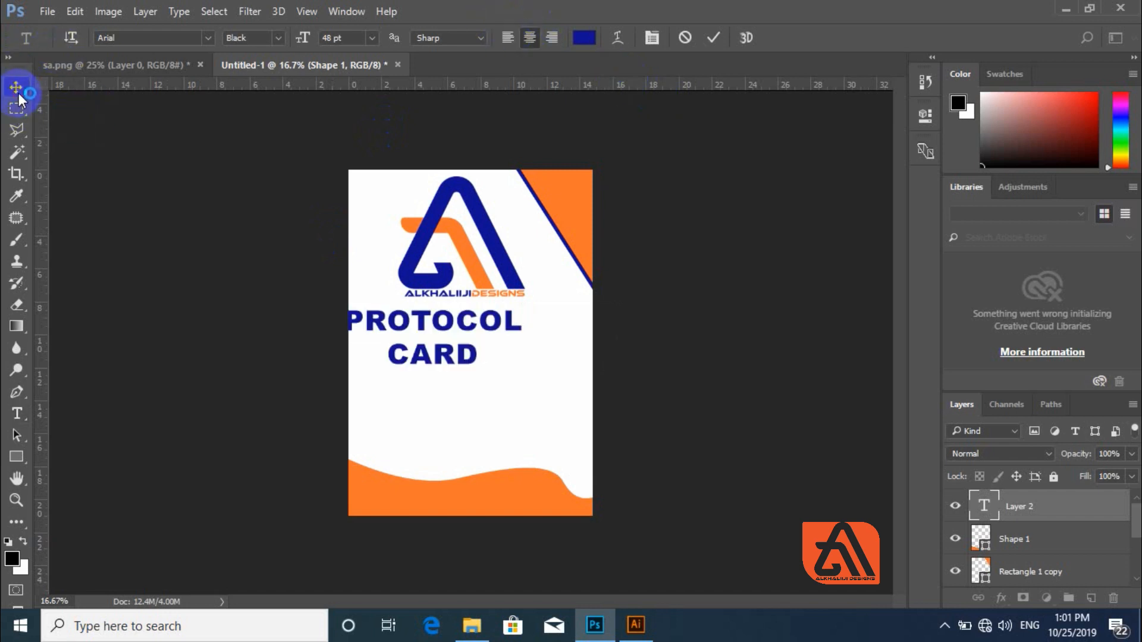
drag(405, 327, 448, 337)
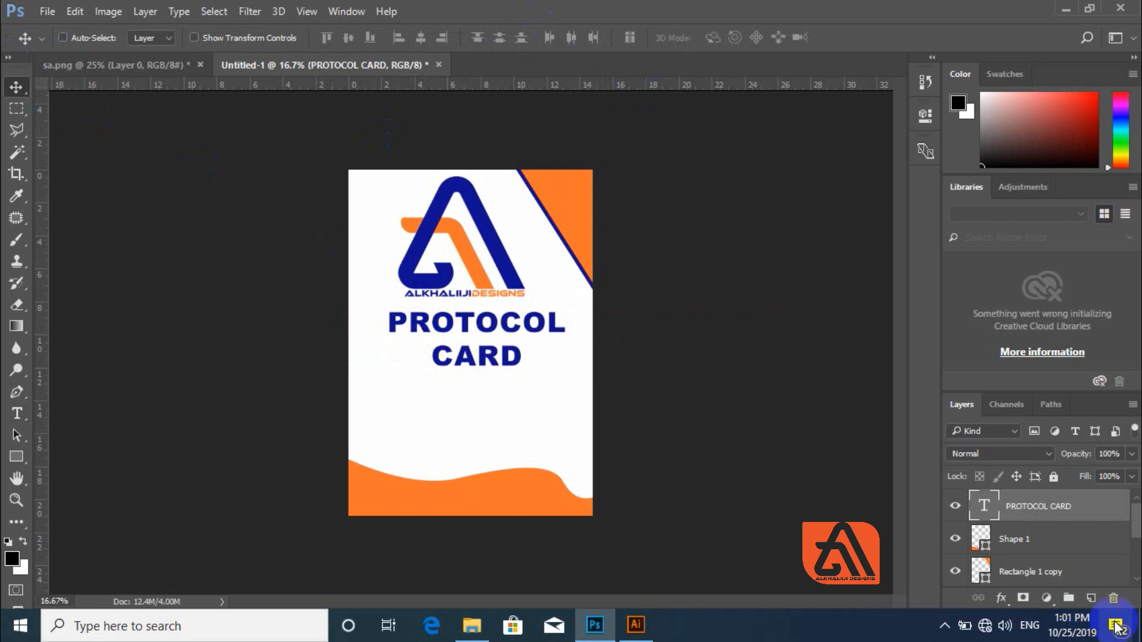
- Change the "PROTOCOL CARD" title to Bold Italic and enlarge it to 64 pt
double_click(984, 512)
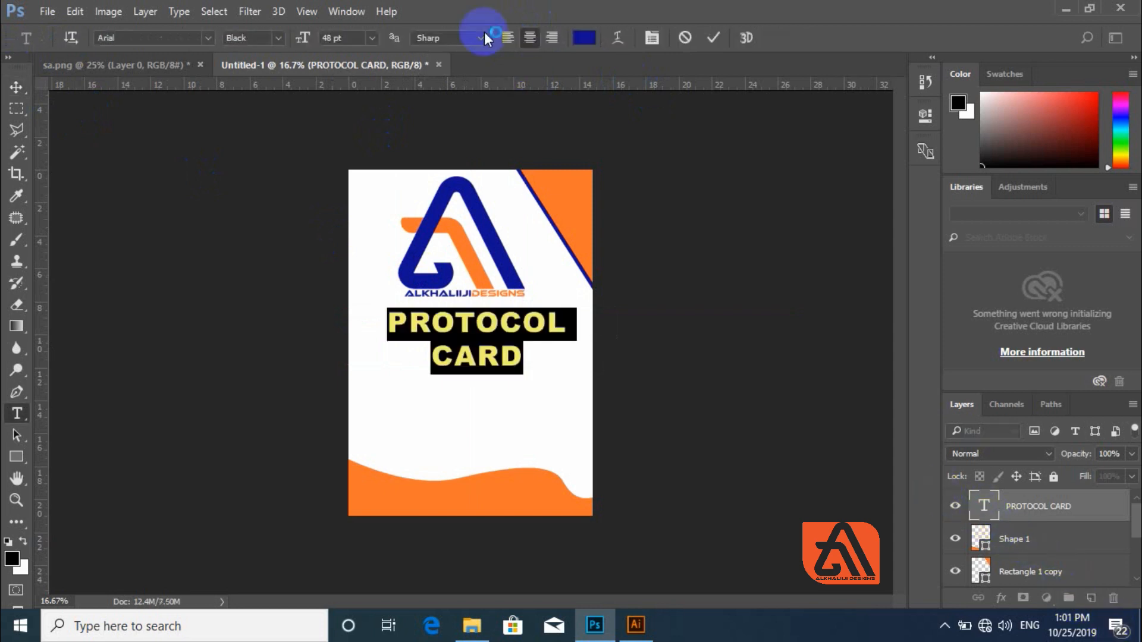
click(280, 36)
click(270, 145)
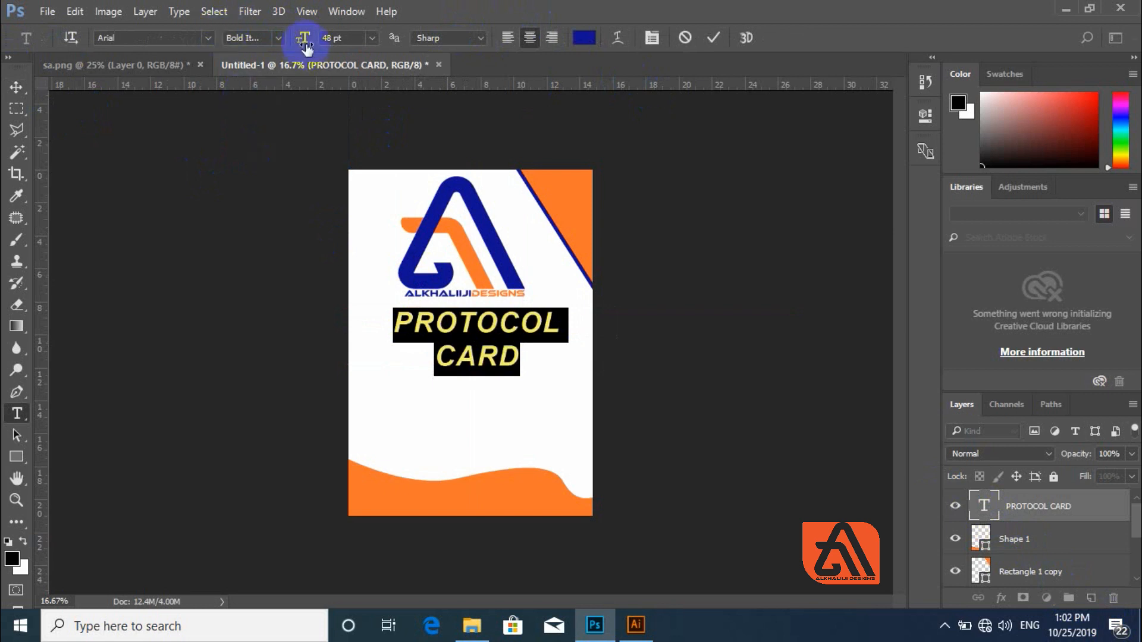
drag(302, 40, 316, 40)
click(518, 383)
click(15, 89)
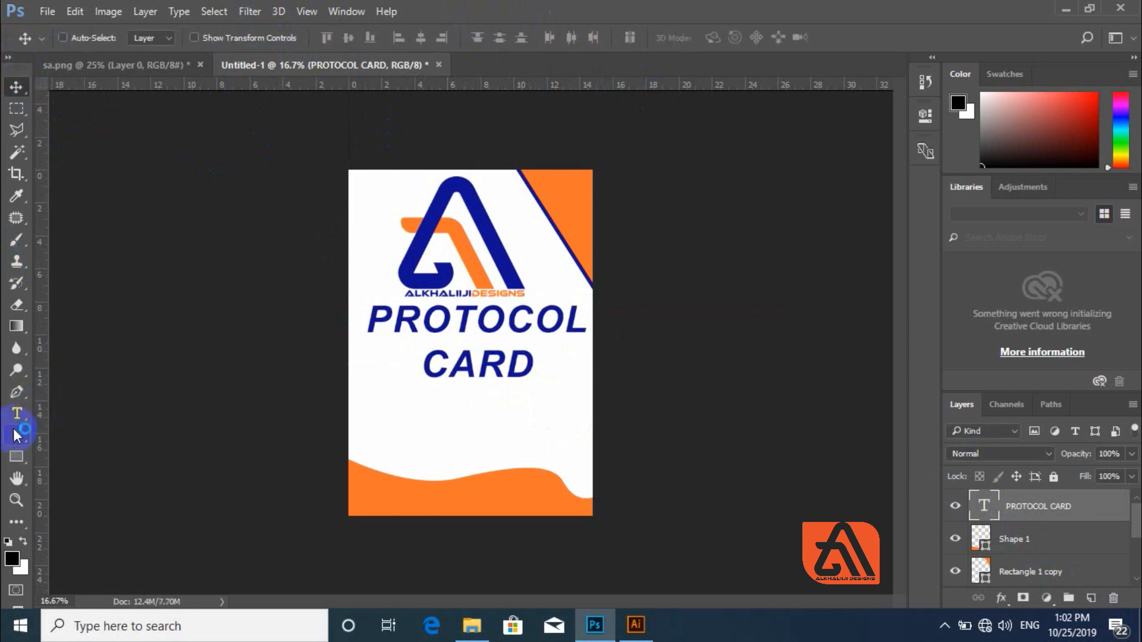
click(17, 436)
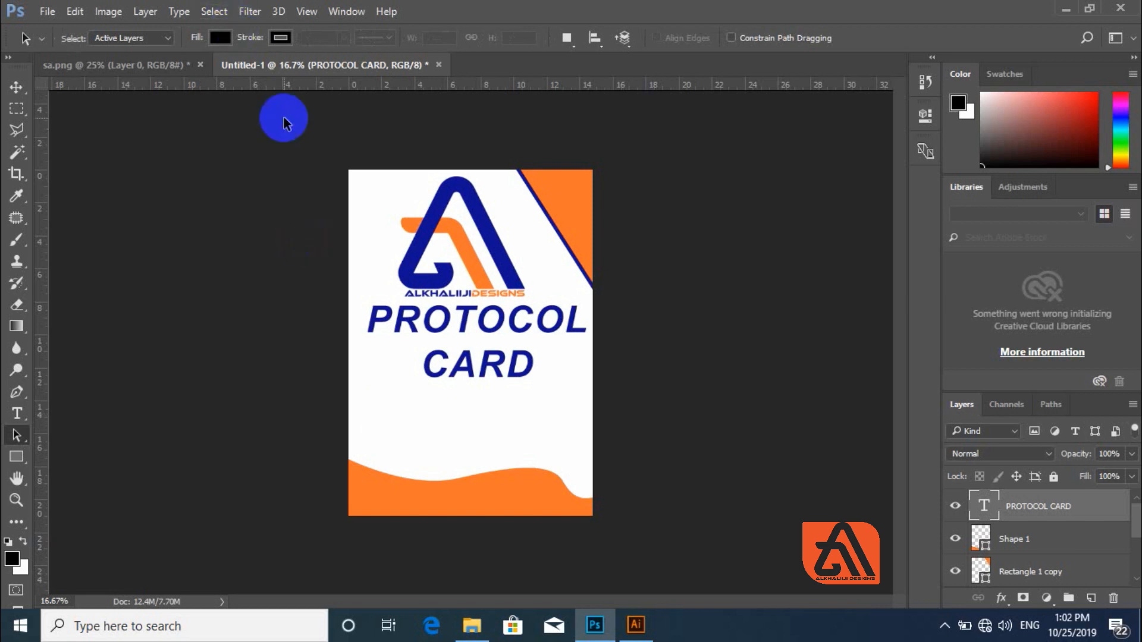
click(16, 87)
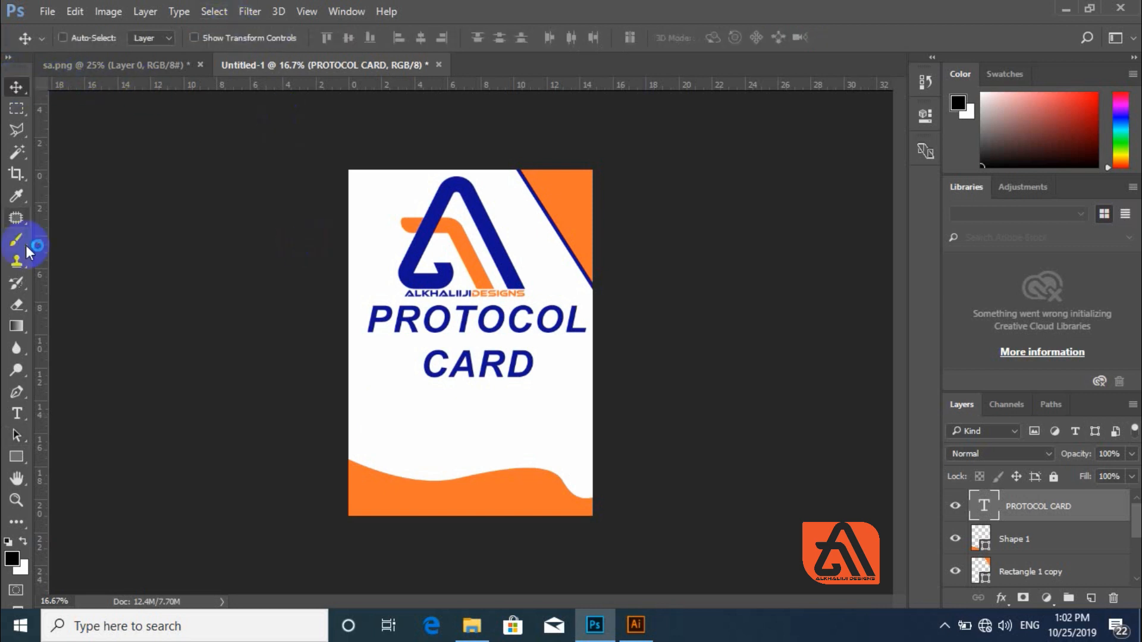
- Start a new text line above the wavy footer and set its font style to Black
click(20, 419)
click(388, 429)
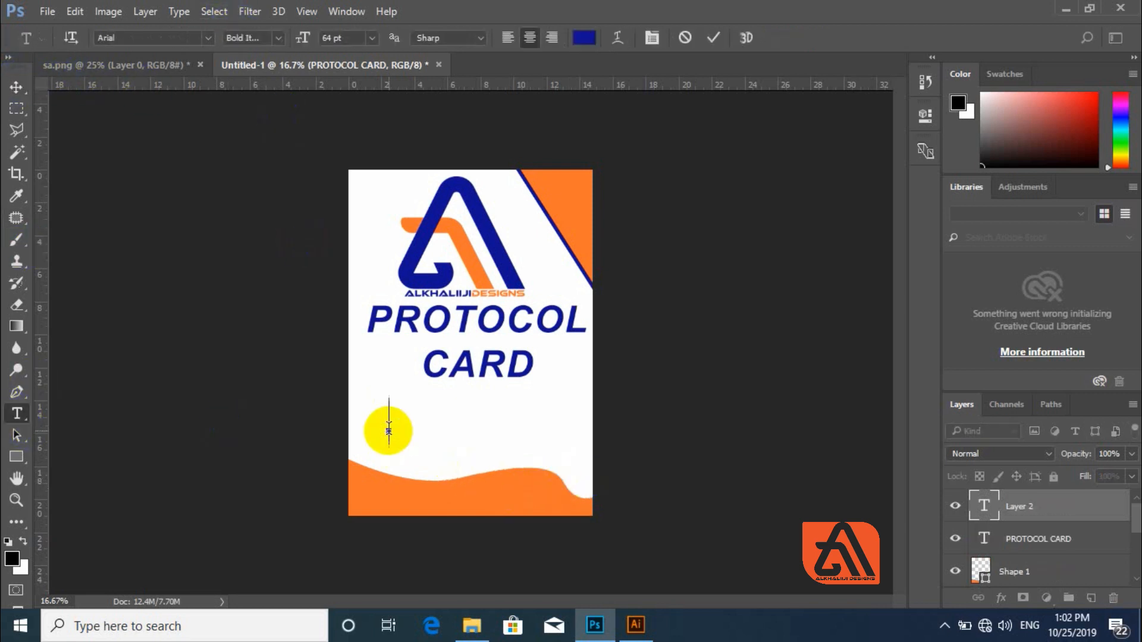
click(276, 38)
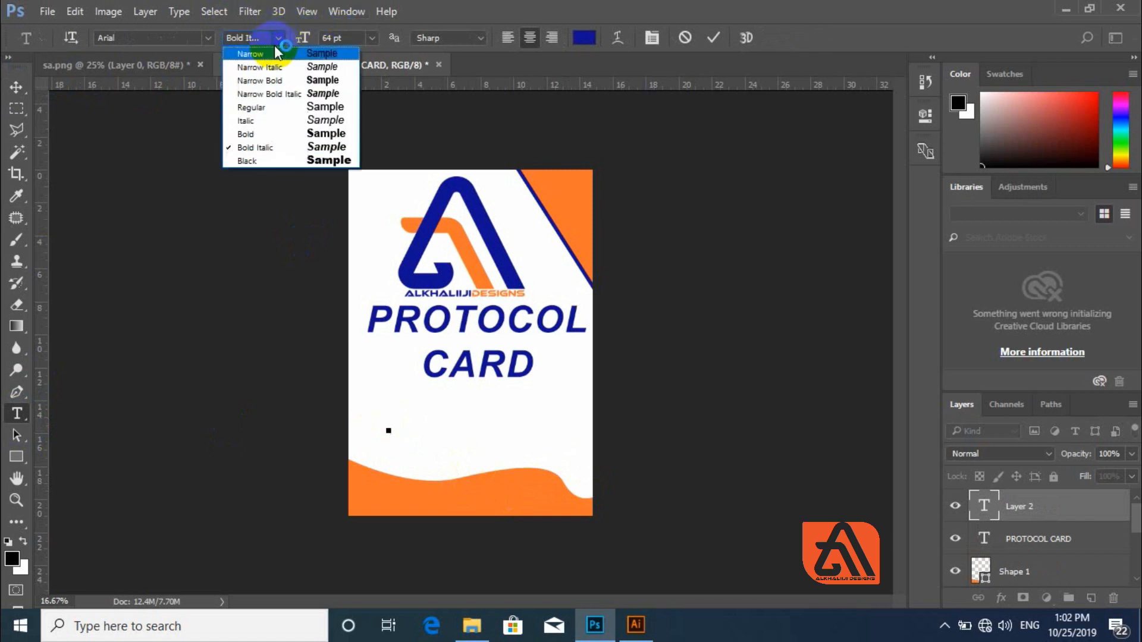
click(261, 161)
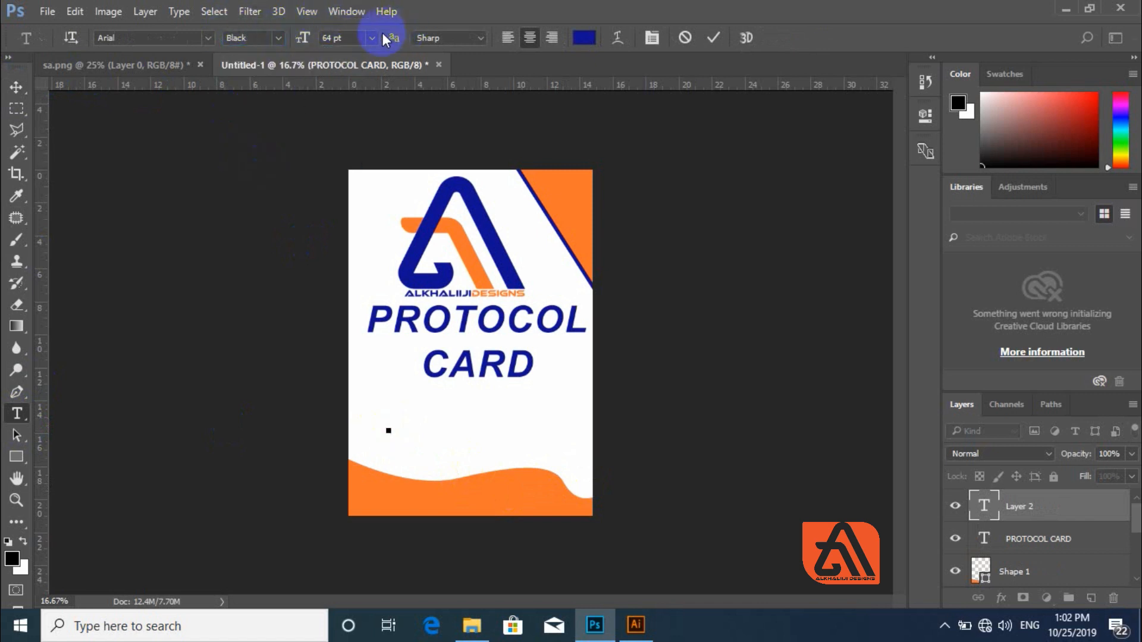
click(336, 38)
click(394, 427)
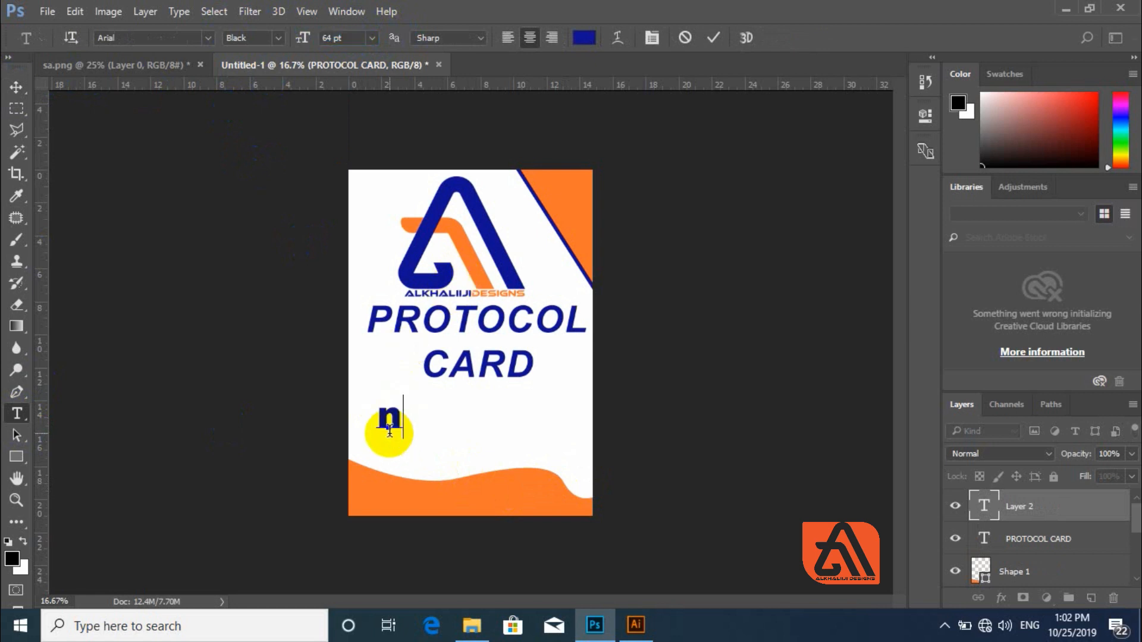
- Enter "No" with "01" on a second line as the card number text
text(Ni)
key(BackSpace)
text(o)
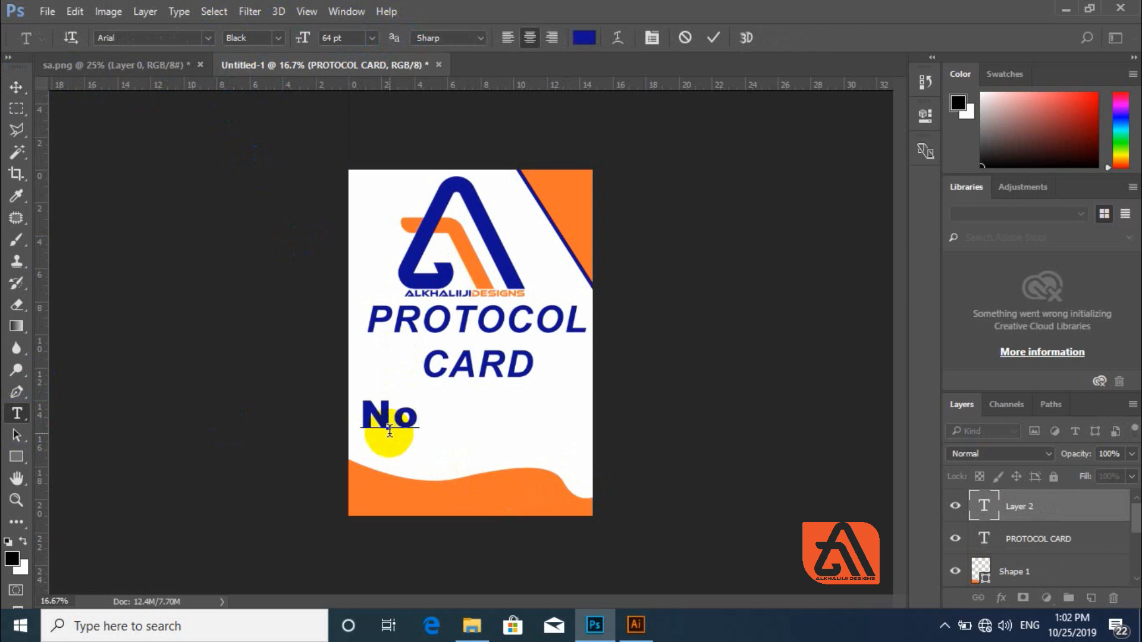
text(:-)
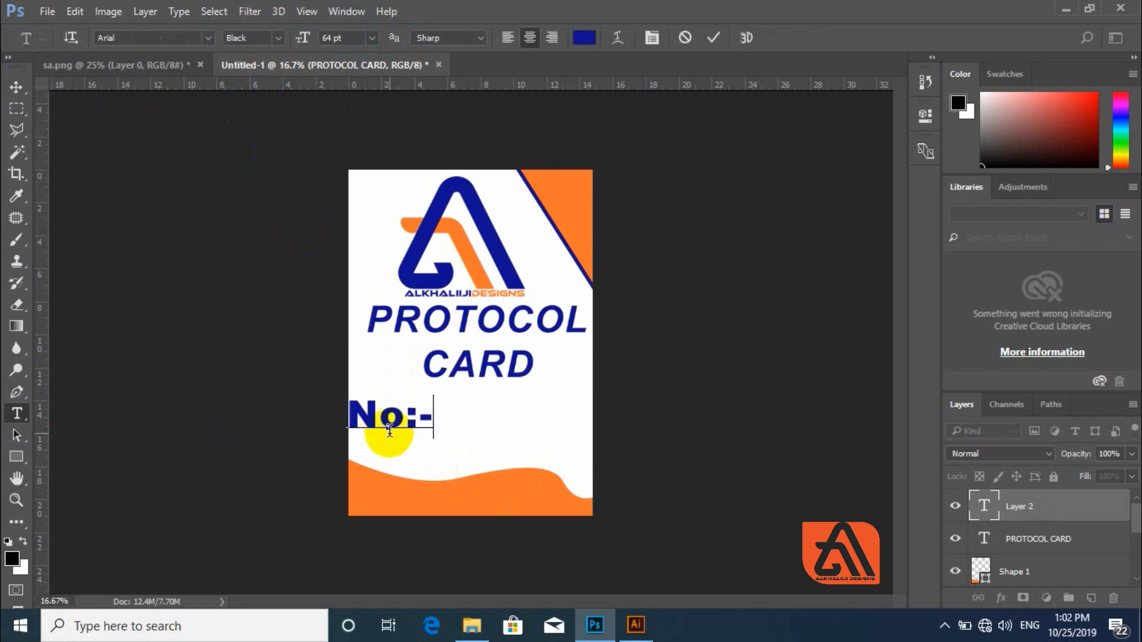
key(BackSpace)
key(BackSpace)
key(BackSpace)
key(Return)
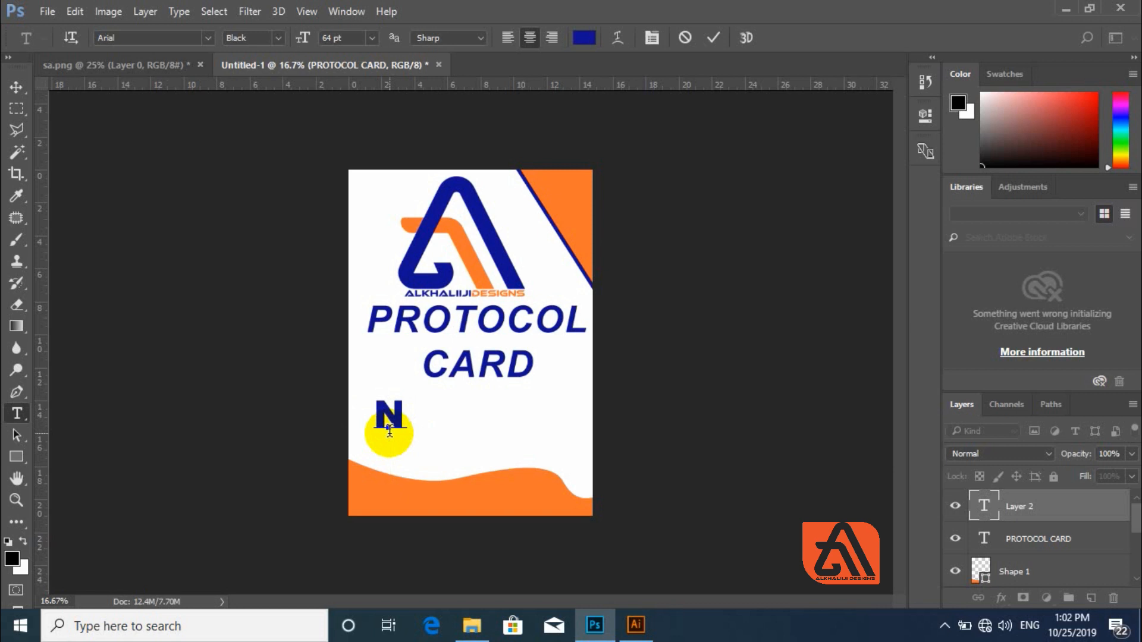
text(o)
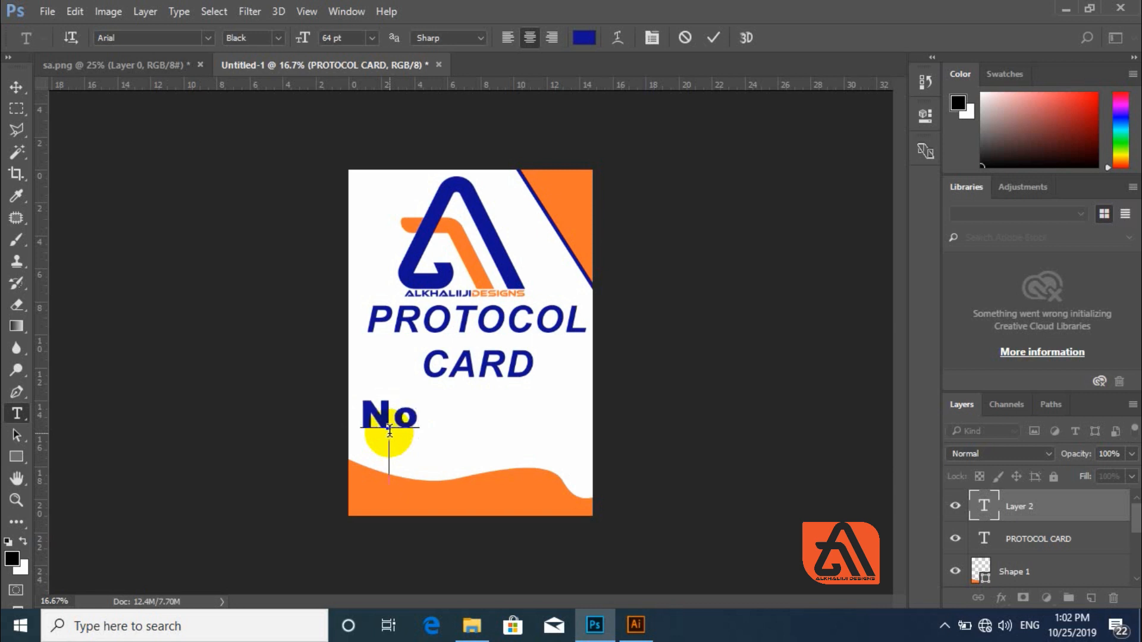
text( 01)
- Move the "No 01" text up and across so it sits centered beneath the title
key(ctrl+a)
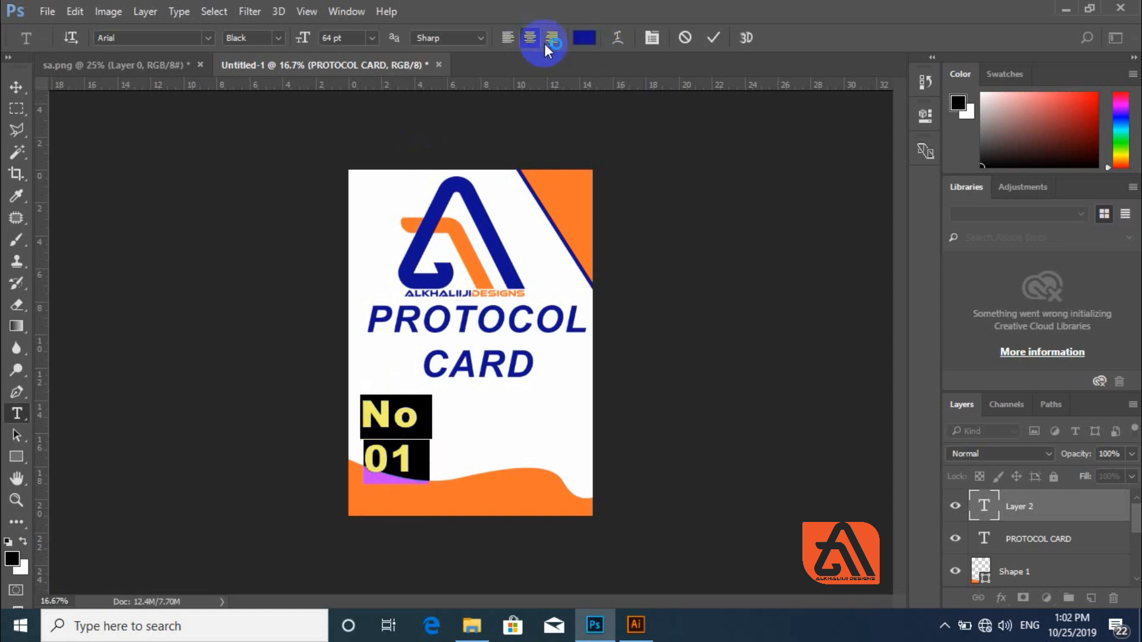
click(16, 87)
drag(381, 395, 452, 385)
- Cut the word "CARD" out of the title text, leaving only "PROTOCOL" in that layer
double_click(984, 541)
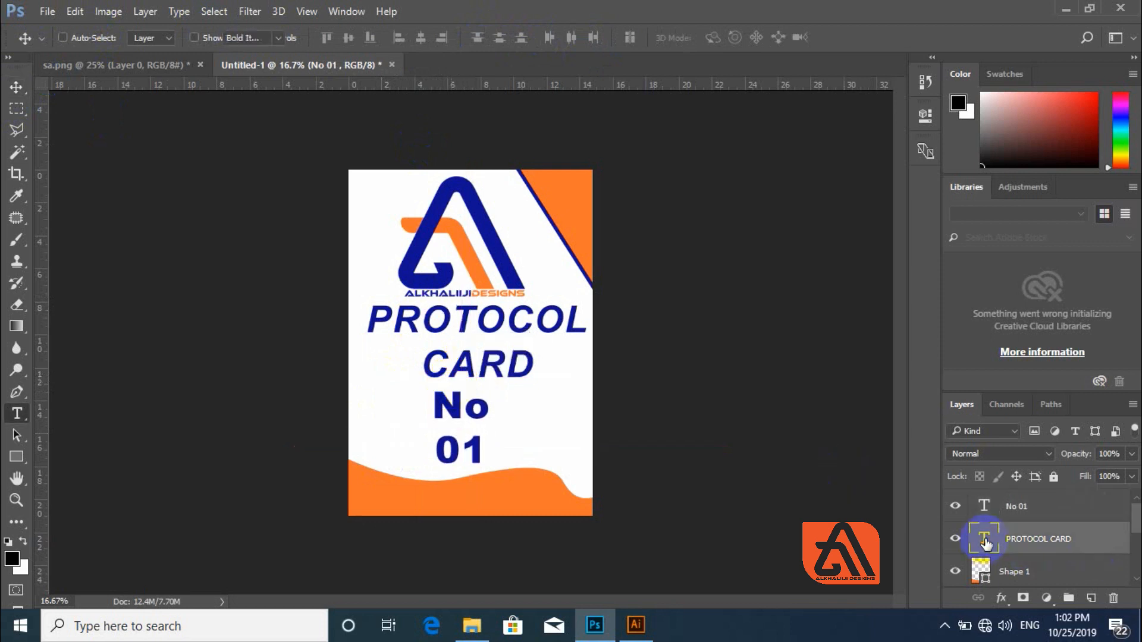
drag(531, 368, 402, 354)
key(ctrl+x)
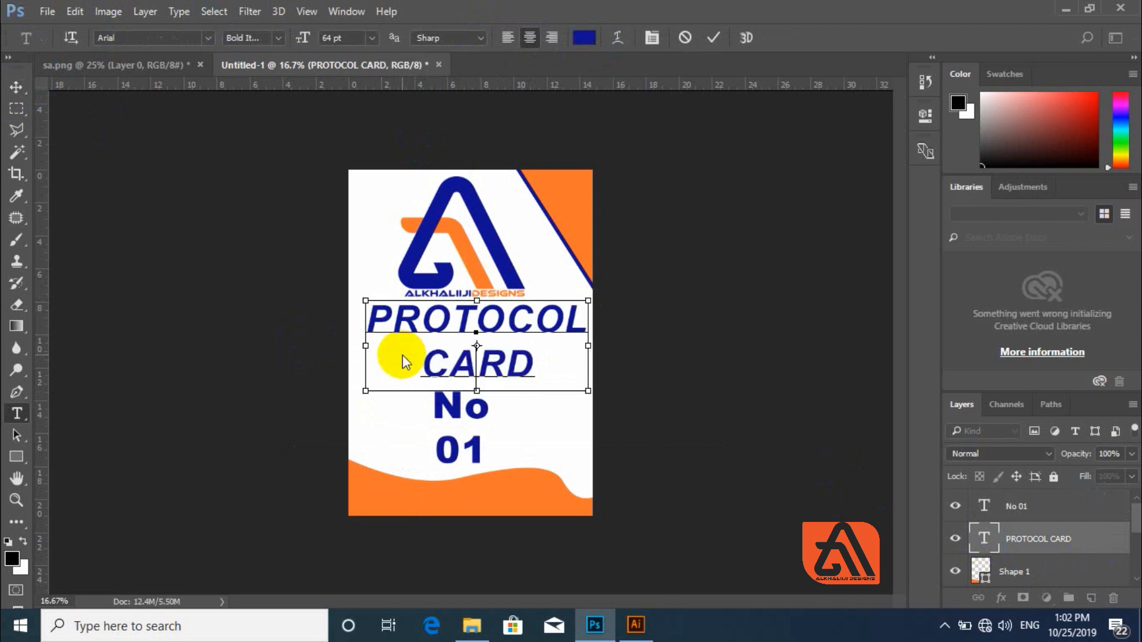
click(16, 90)
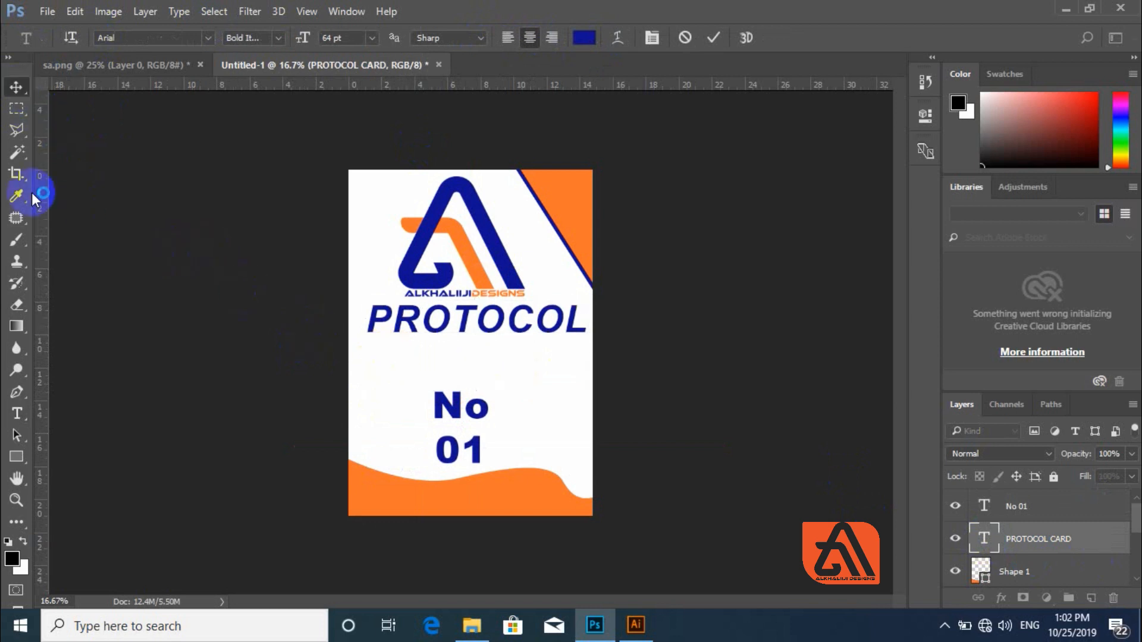
- Add "CARD" as a separate text layer and position it closely beneath "PROTOCOL", centered
click(17, 414)
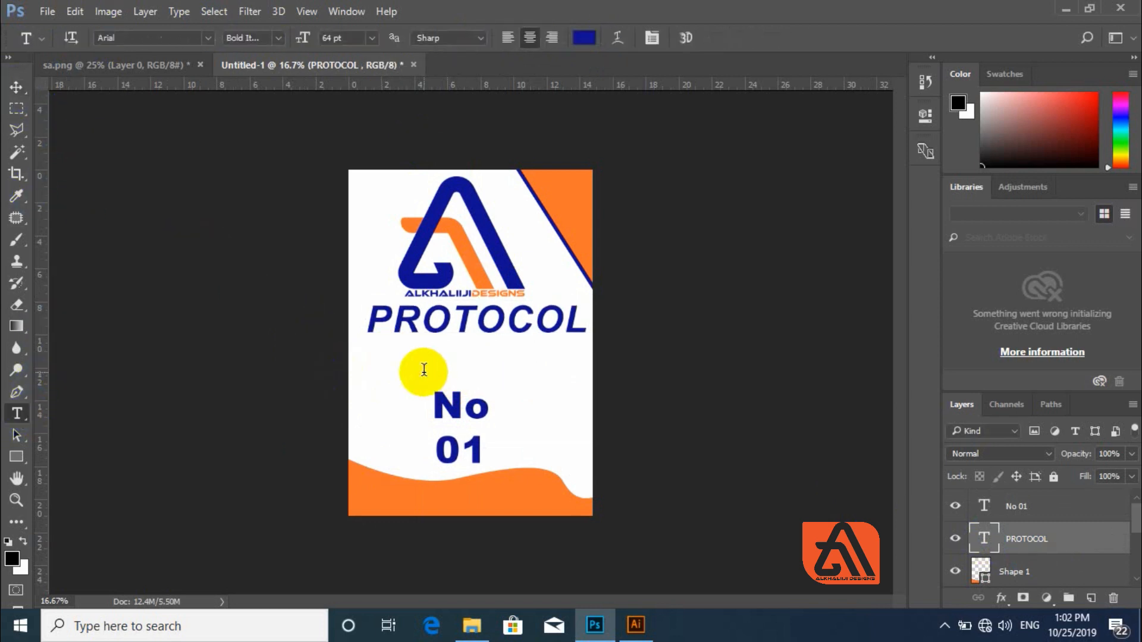
click(424, 370)
text(CARD)
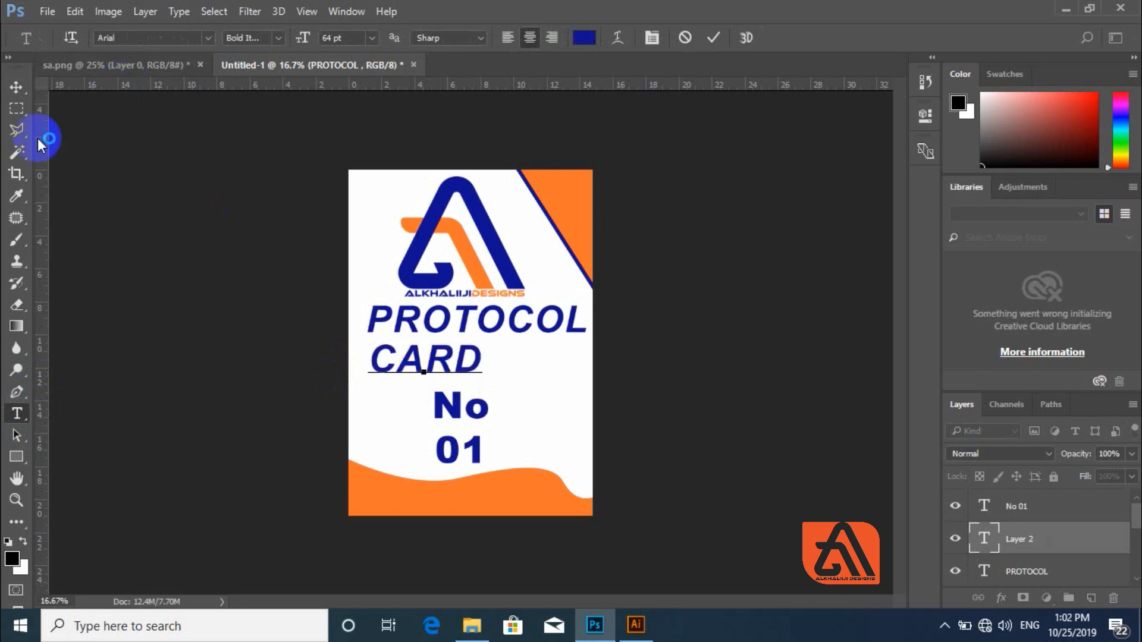
click(16, 87)
drag(457, 369, 507, 359)
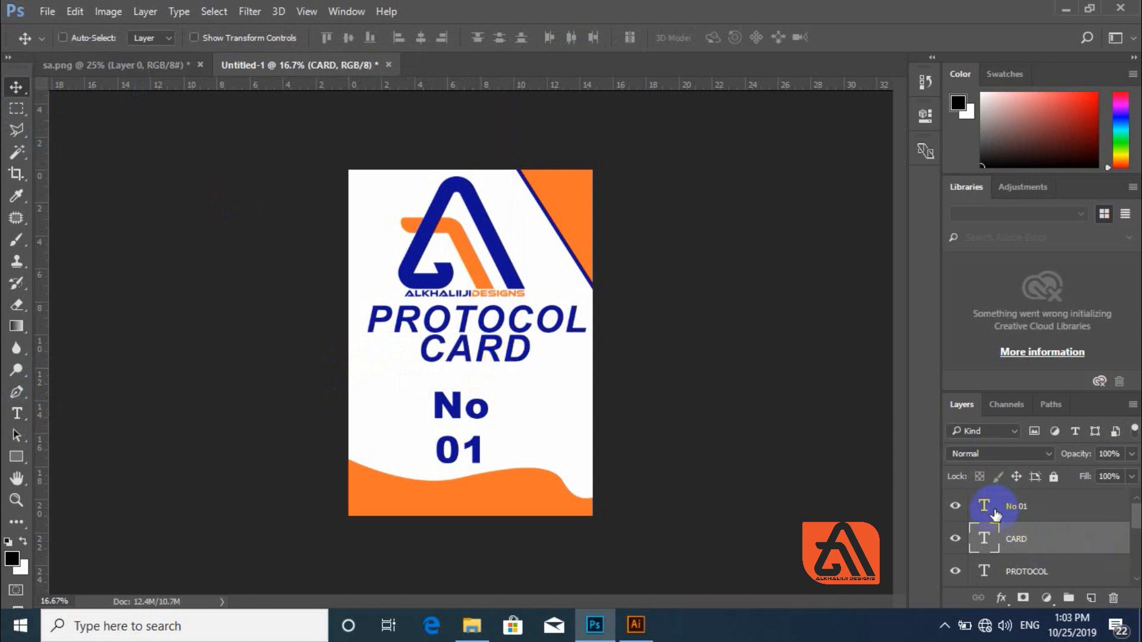
- Set the font size of the "No 01" text to 100 pt
click(988, 507)
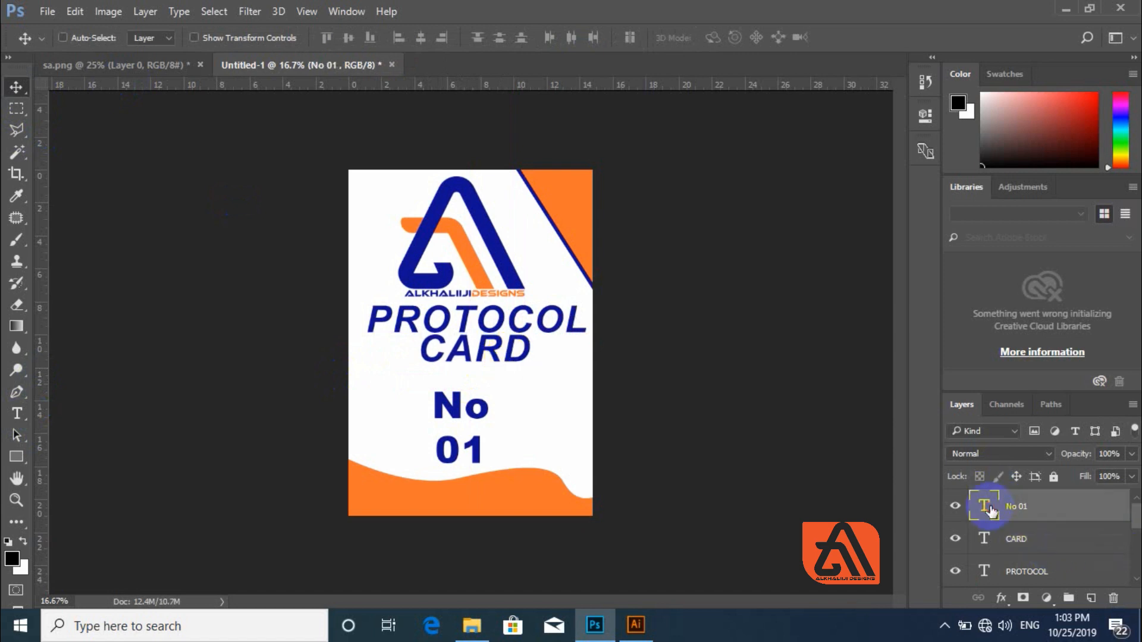
double_click(988, 507)
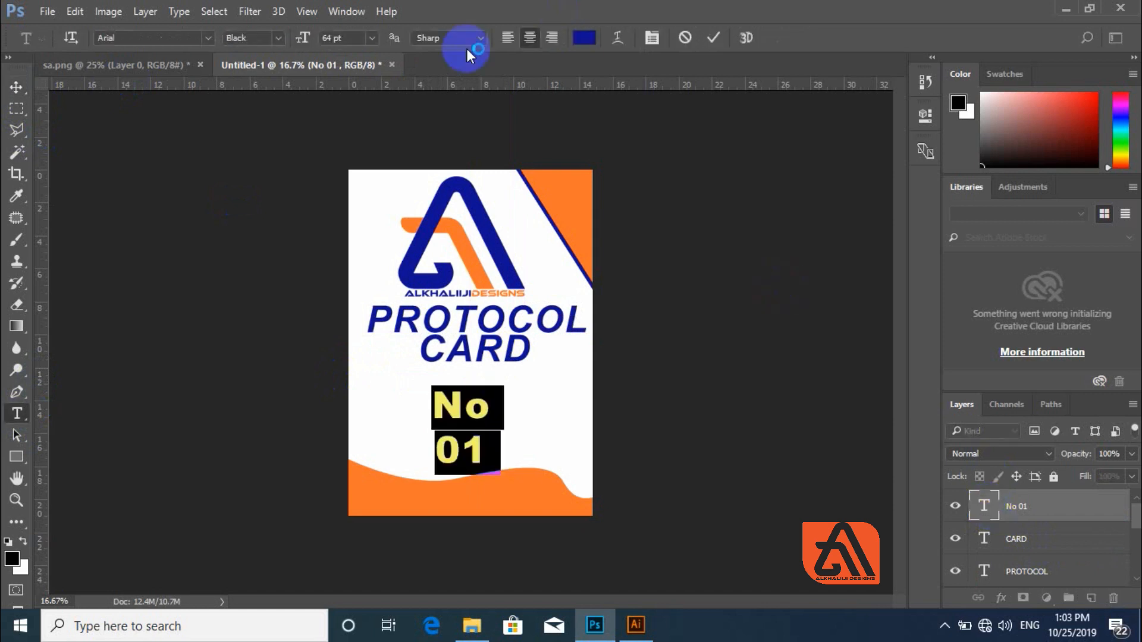
click(371, 34)
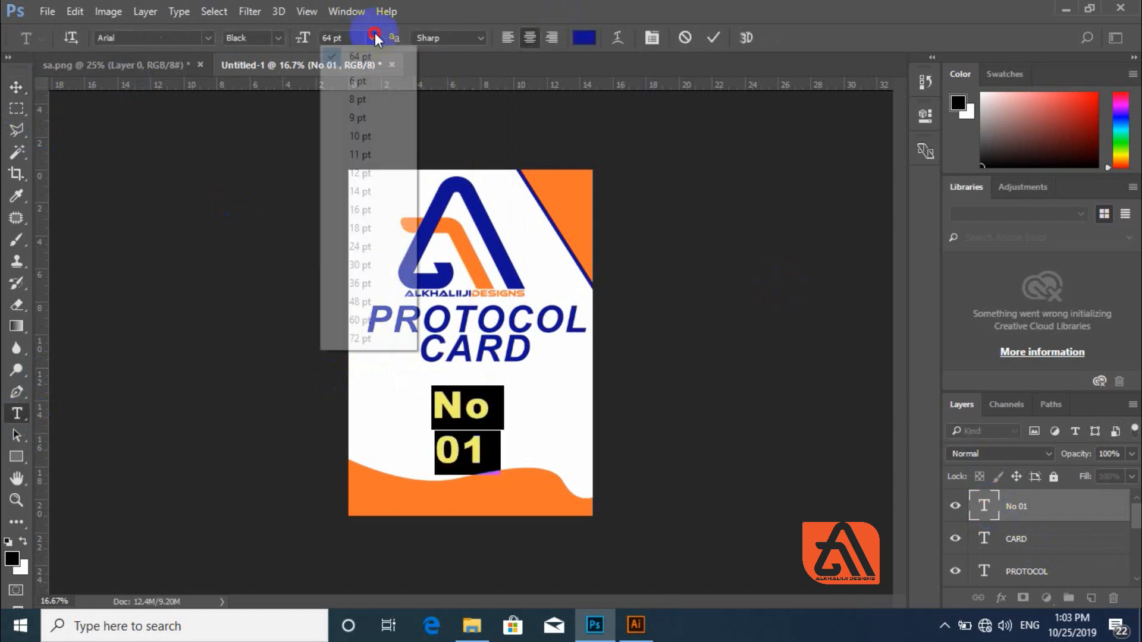
click(361, 339)
click(336, 37)
text(100)
key(Return)
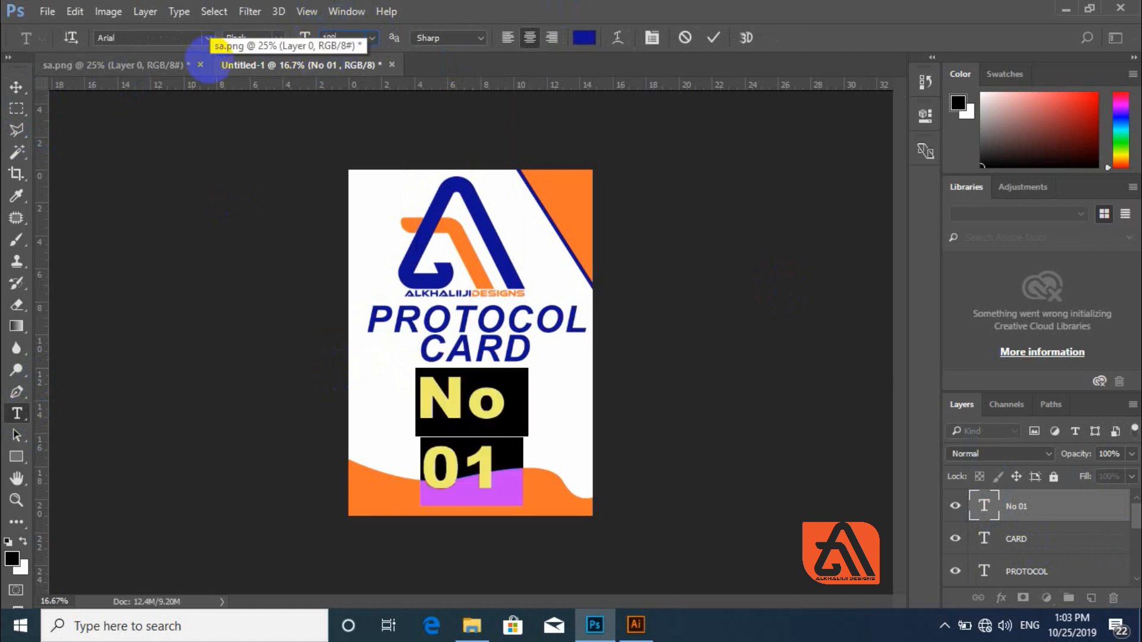
- Copy "01" from the number text and delete it there, leaving only "No"
click(465, 463)
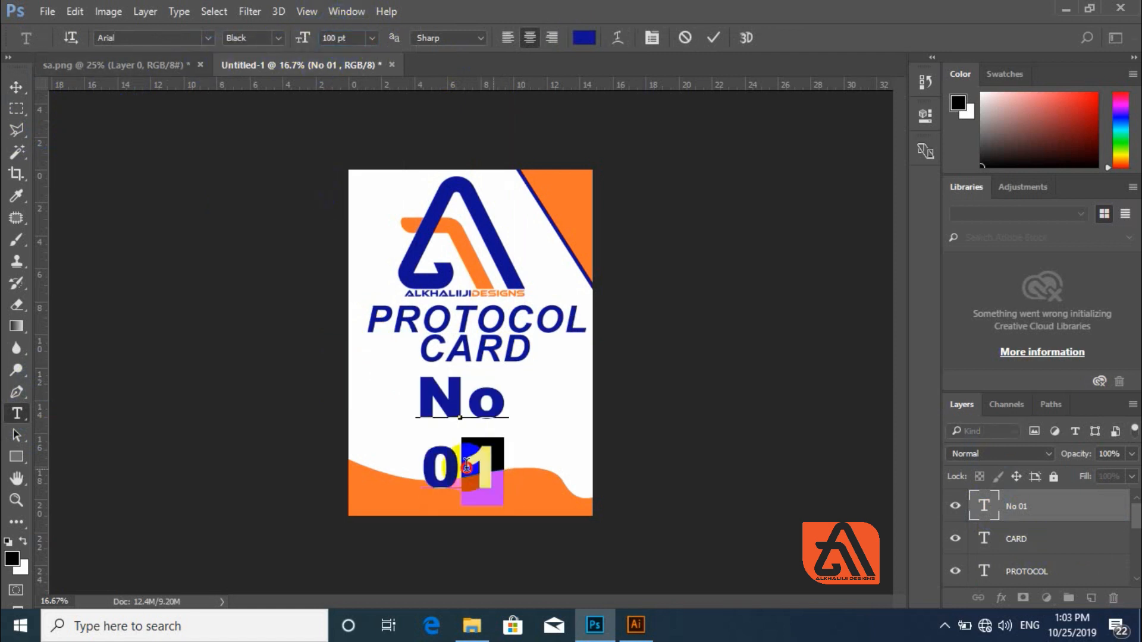
drag(467, 465, 402, 467)
key(ctrl+c)
key(BackSpace)
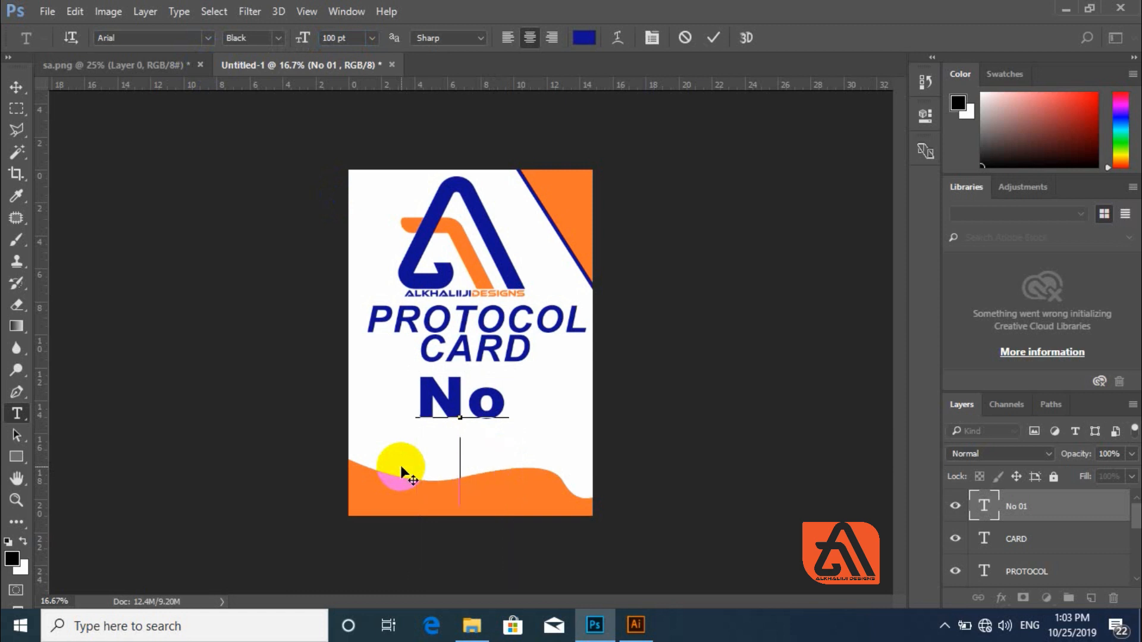
- Move the "No" text slightly up and to the left, and recolor it with the orange sampled from the footer
click(29, 92)
drag(422, 386, 405, 375)
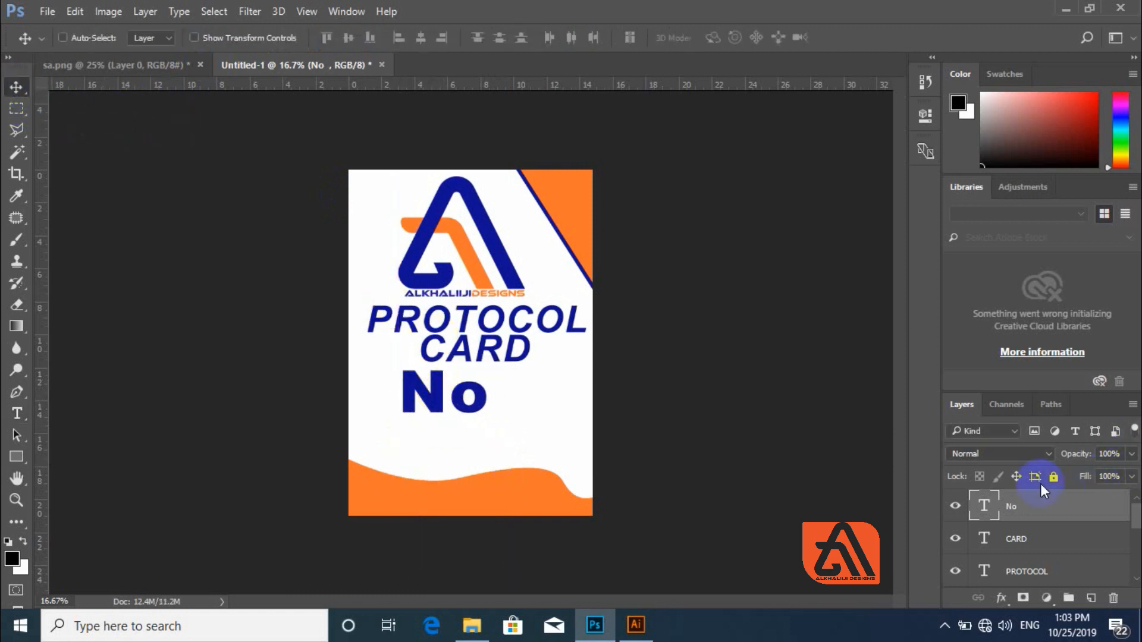
double_click(987, 504)
click(584, 38)
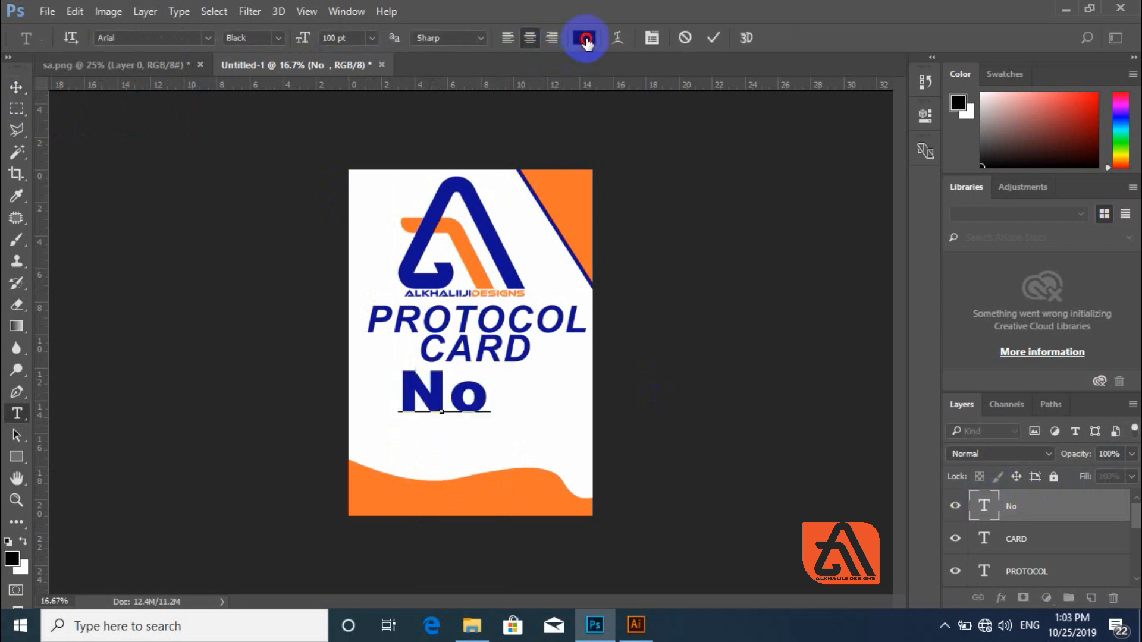
click(470, 495)
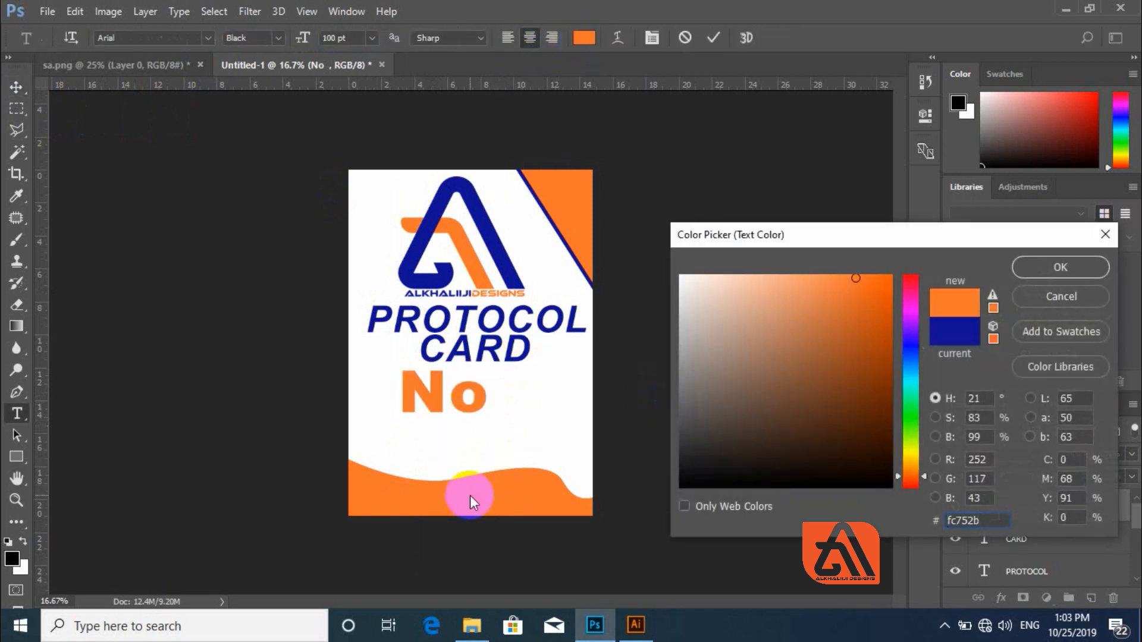
click(1038, 261)
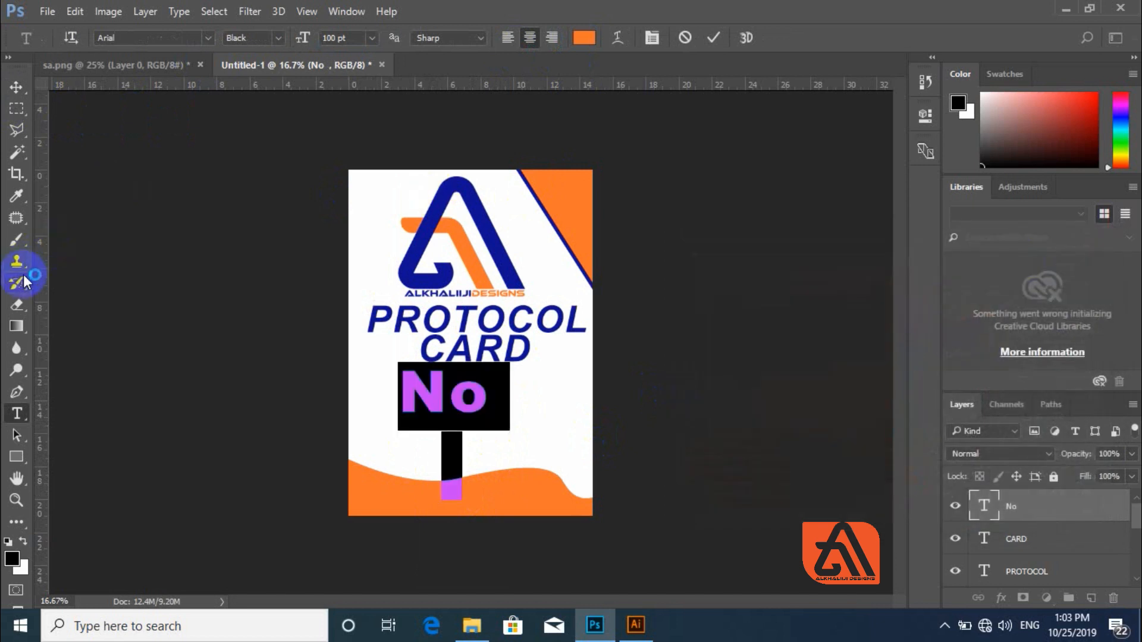
click(355, 458)
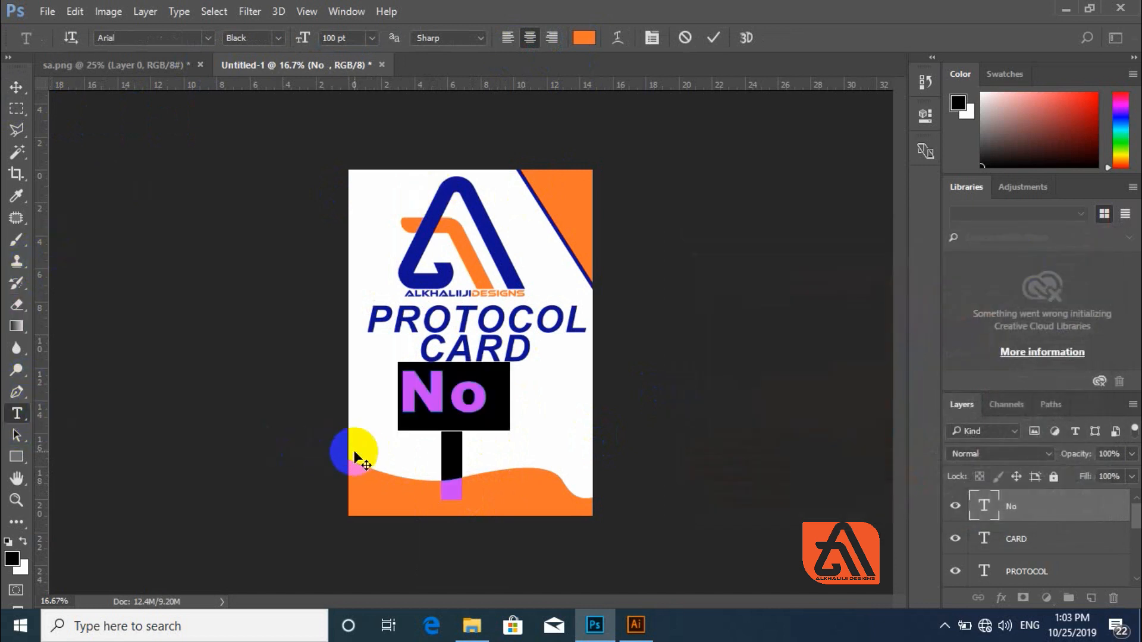
click(18, 88)
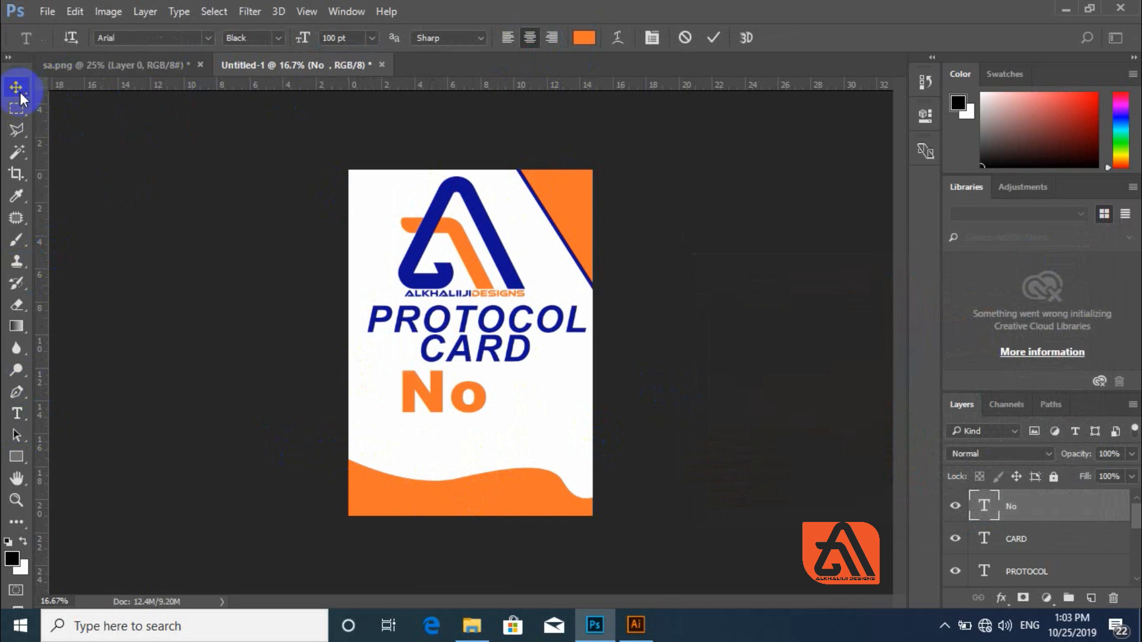
- Paste the copied "01" as a separate text layer and position it directly beneath "No"
click(18, 415)
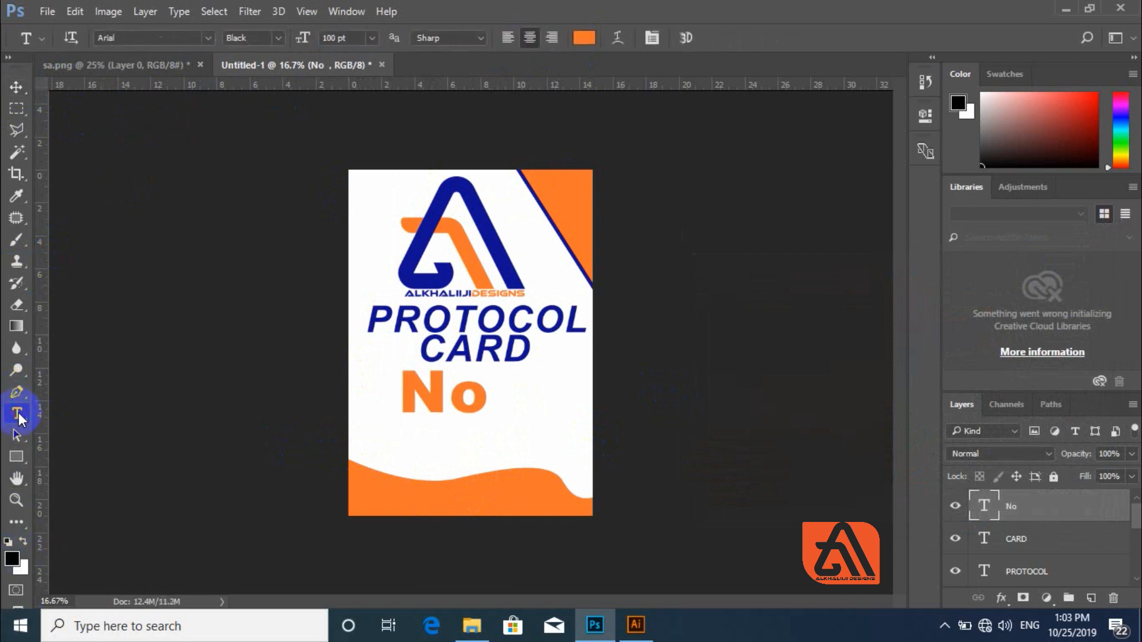
click(422, 441)
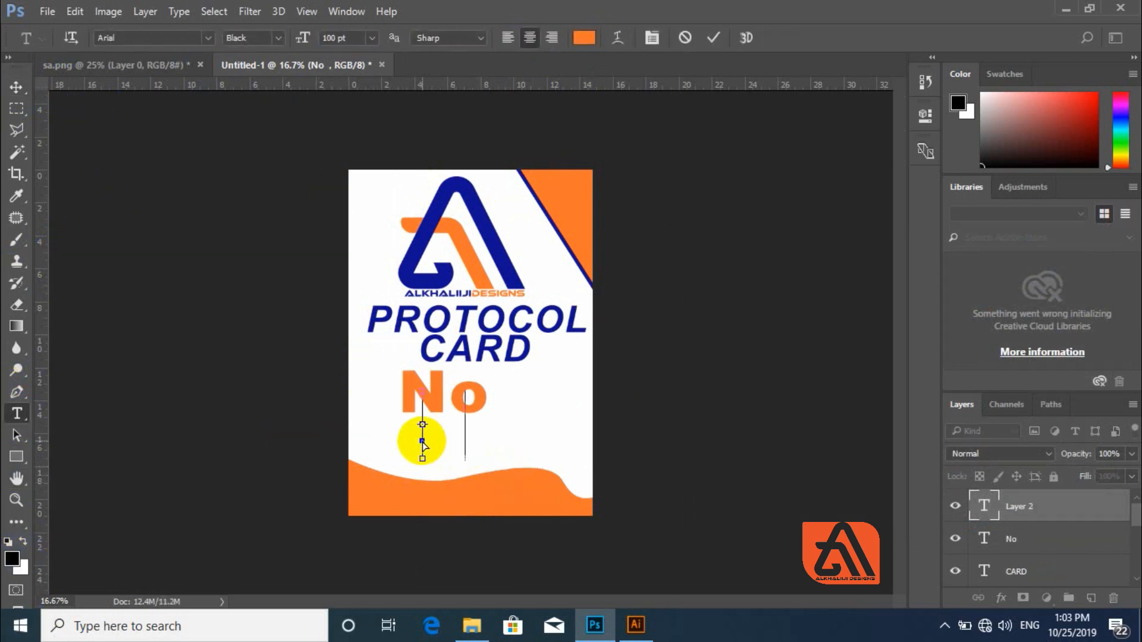
key(ctrl+v)
click(23, 95)
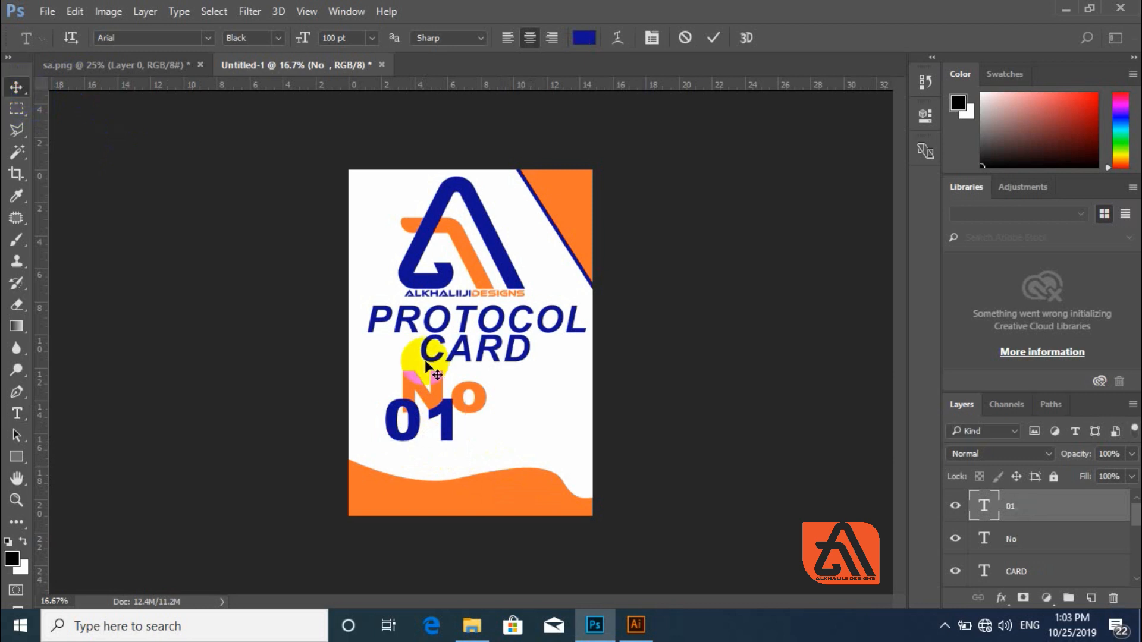
drag(437, 431, 464, 454)
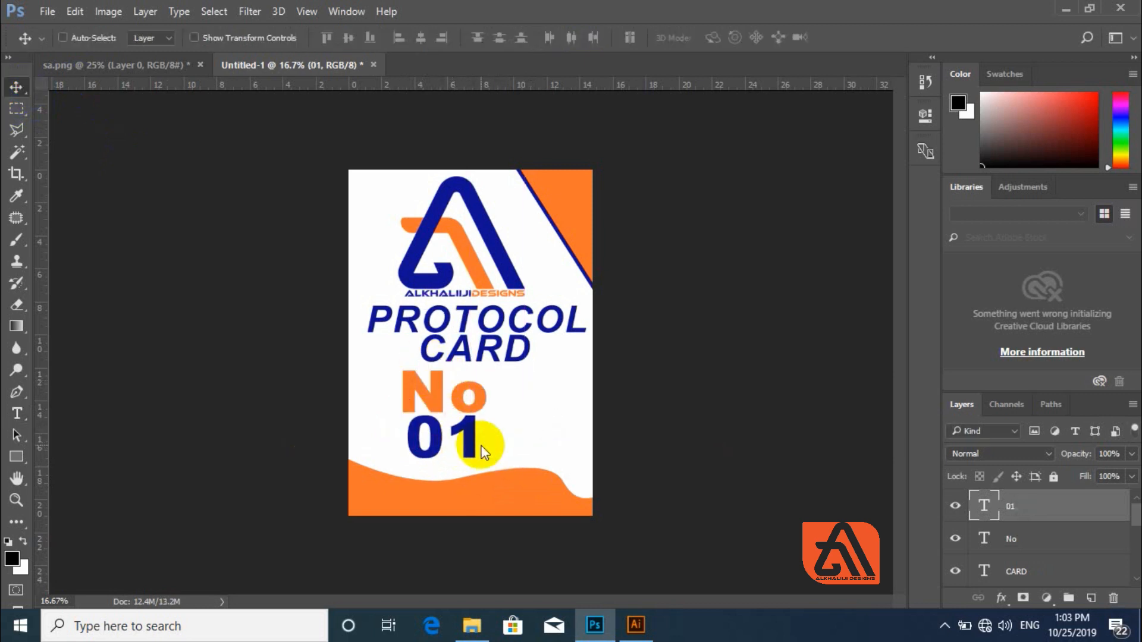
- Center the "No" and "01" text layers horizontally on the card
ctrl+click(1029, 545)
key(ctrl+a)
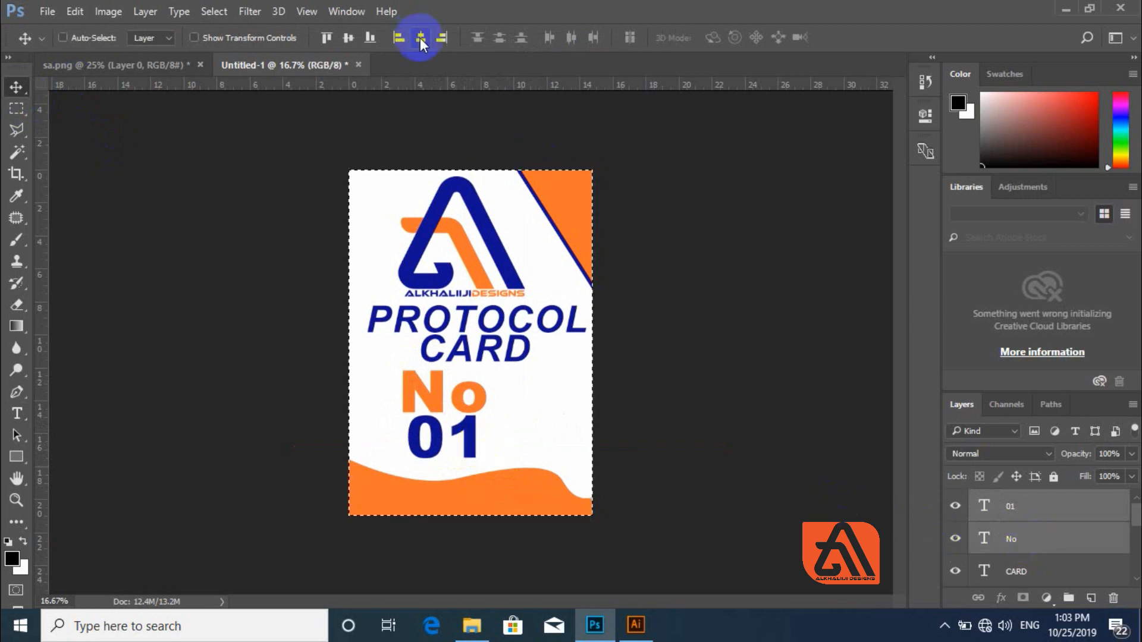
click(421, 39)
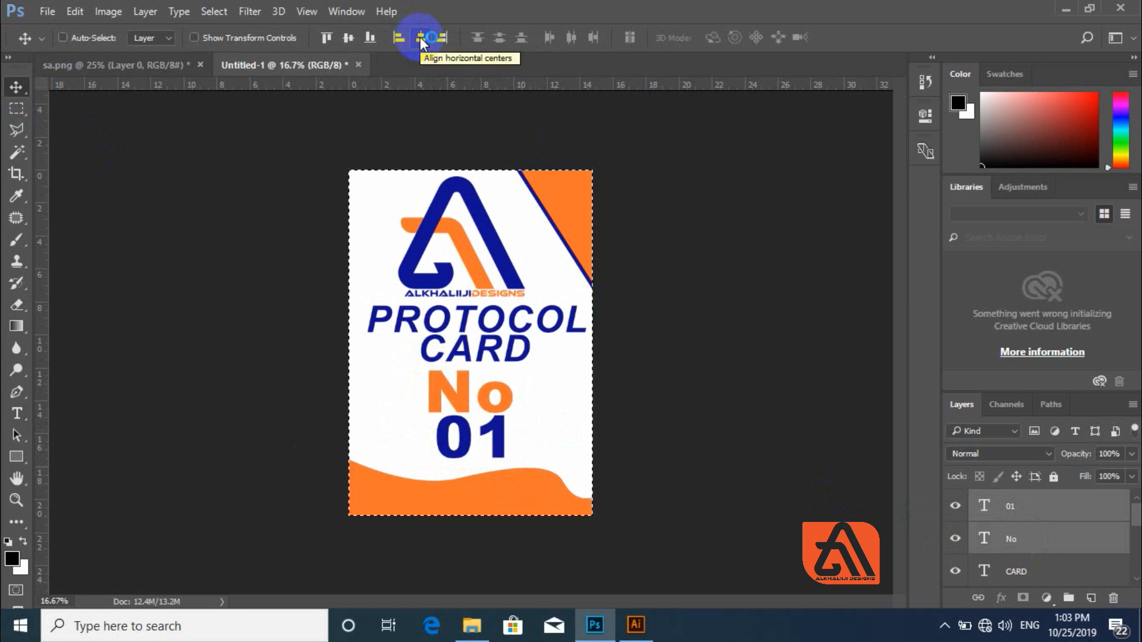
key(ctrl+d)
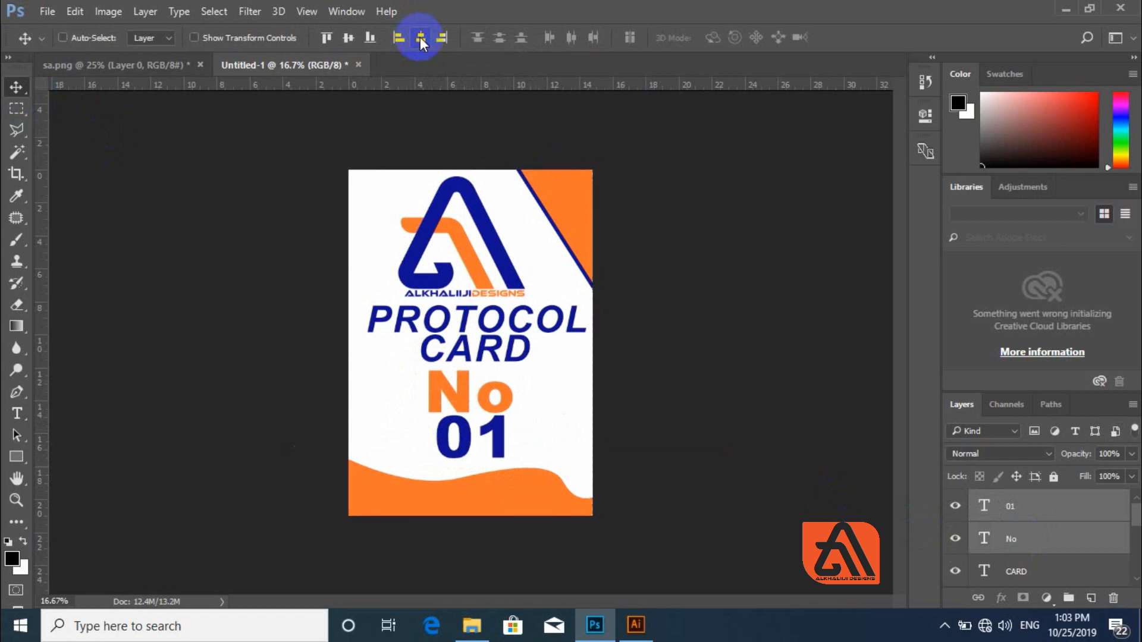
- Center the "PROTOCOL" and "CARD" text layers horizontally on the card
click(1062, 571)
scroll(1127, 535, down, 1)
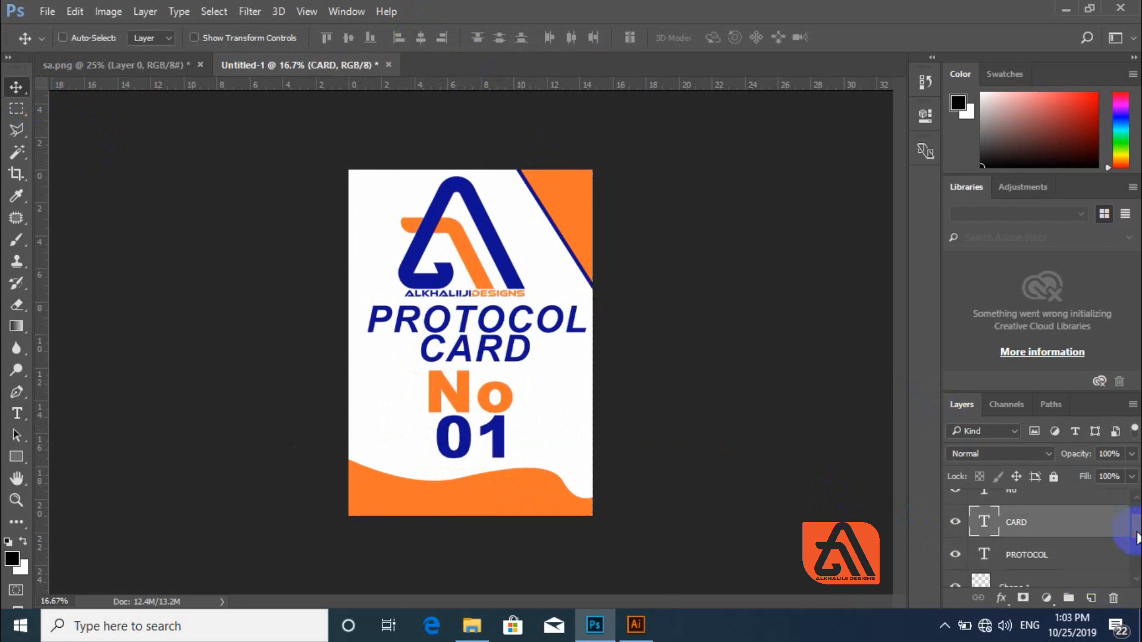
ctrl+click(1035, 550)
key(ctrl+a)
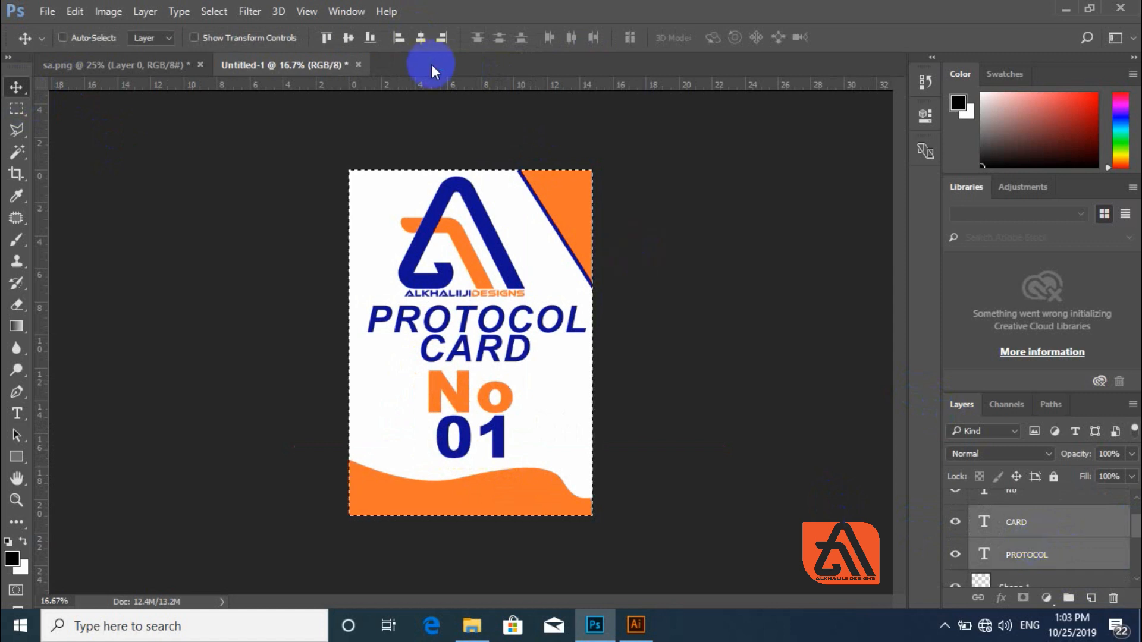
click(418, 38)
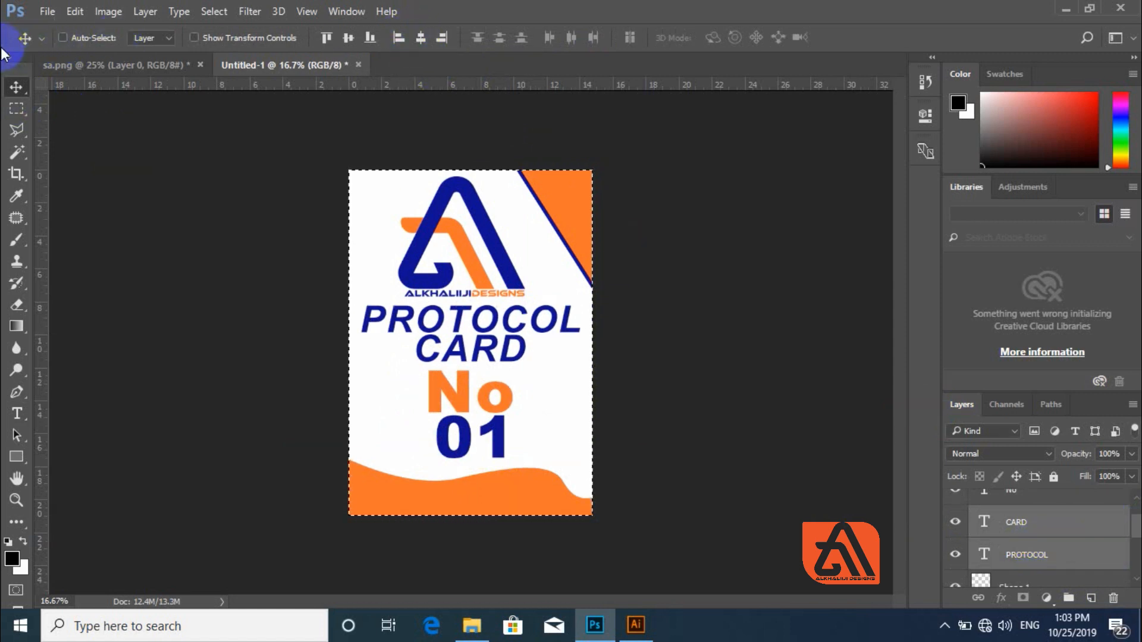
key(ctrl+d)
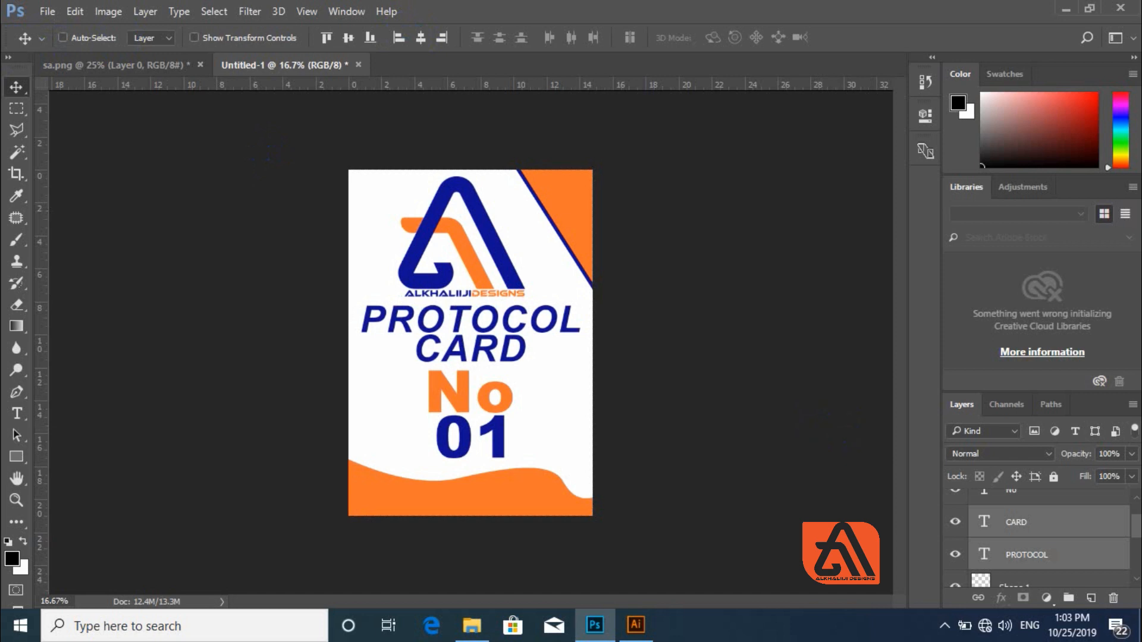
- Duplicate the logo layer, enlarge the copy to about 134% and center it horizontally behind the title and number text
drag(1136, 535, 1132, 550)
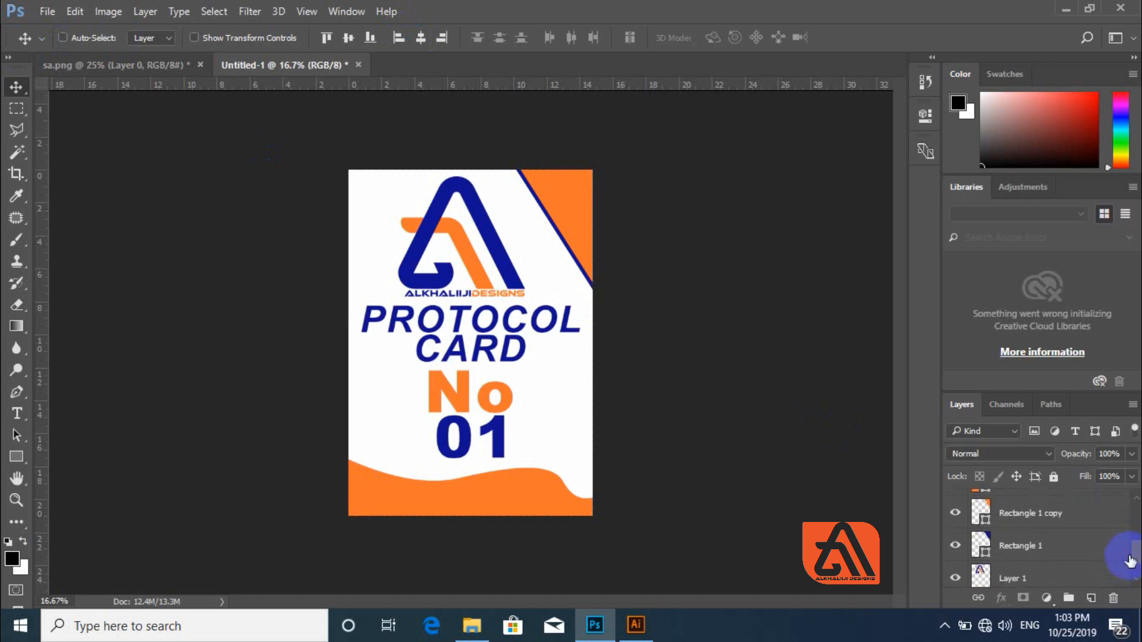
click(1027, 576)
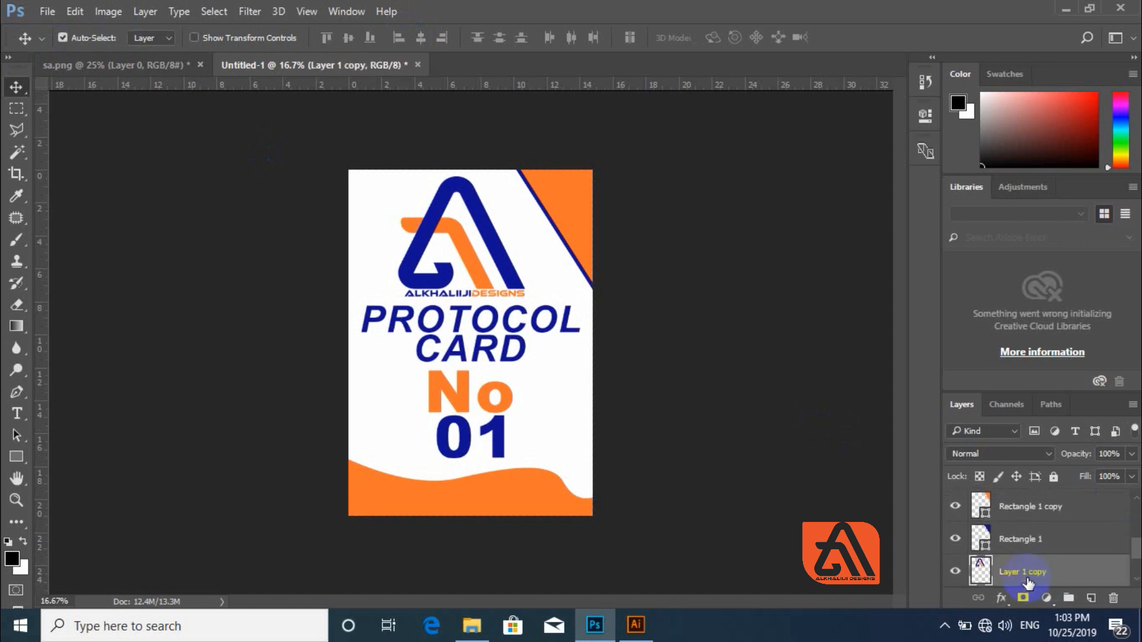
drag(502, 227, 498, 384)
key(ctrl+t)
drag(523, 434, 556, 458)
drag(484, 408, 506, 418)
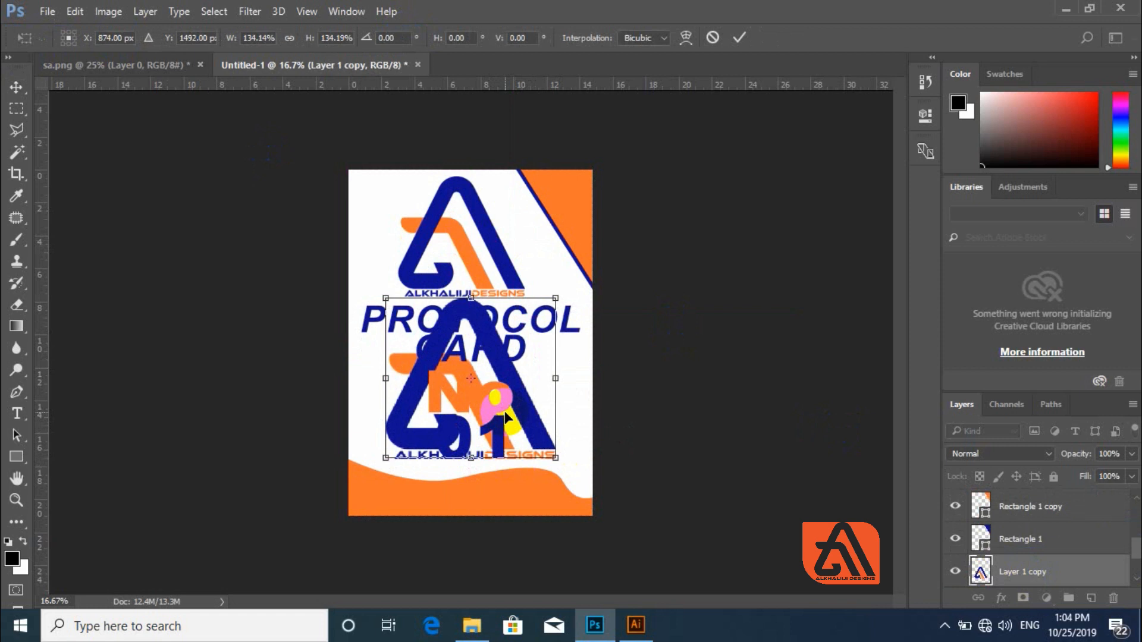
key(Return)
key(ctrl+a)
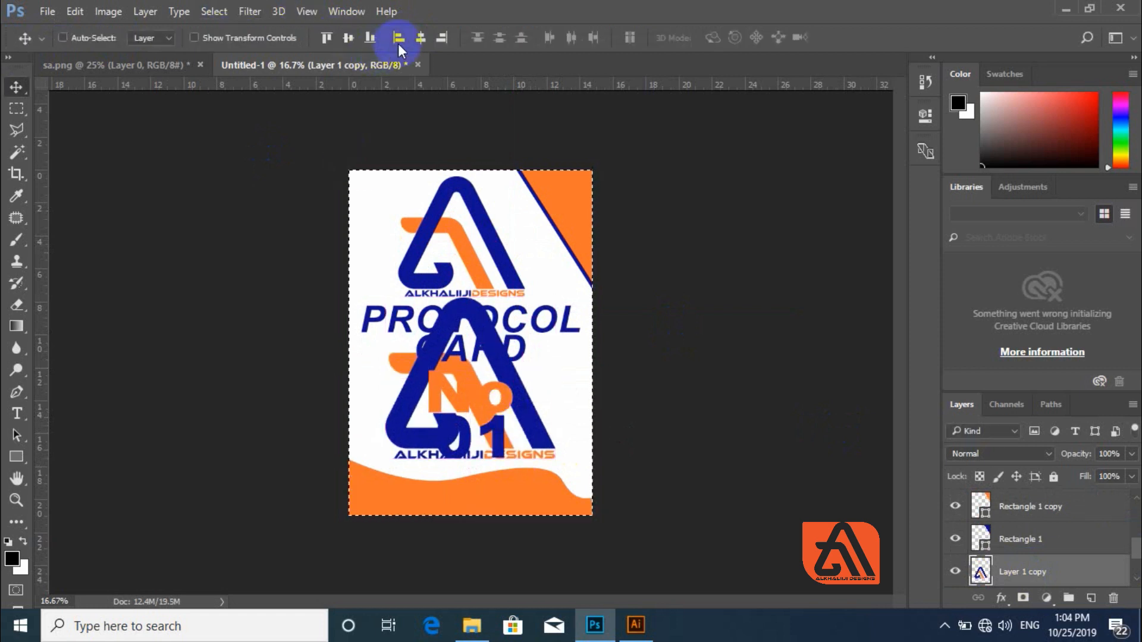
key(ctrl+d)
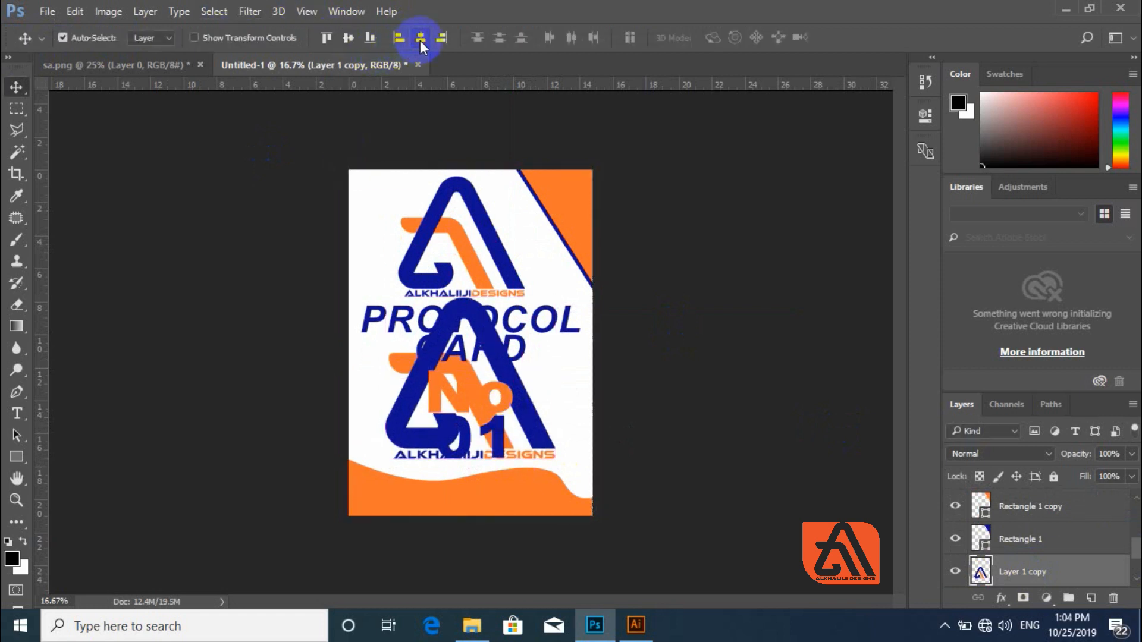
- Set the opacity of the enlarged logo copy to 30%
drag(1120, 457, 1097, 457)
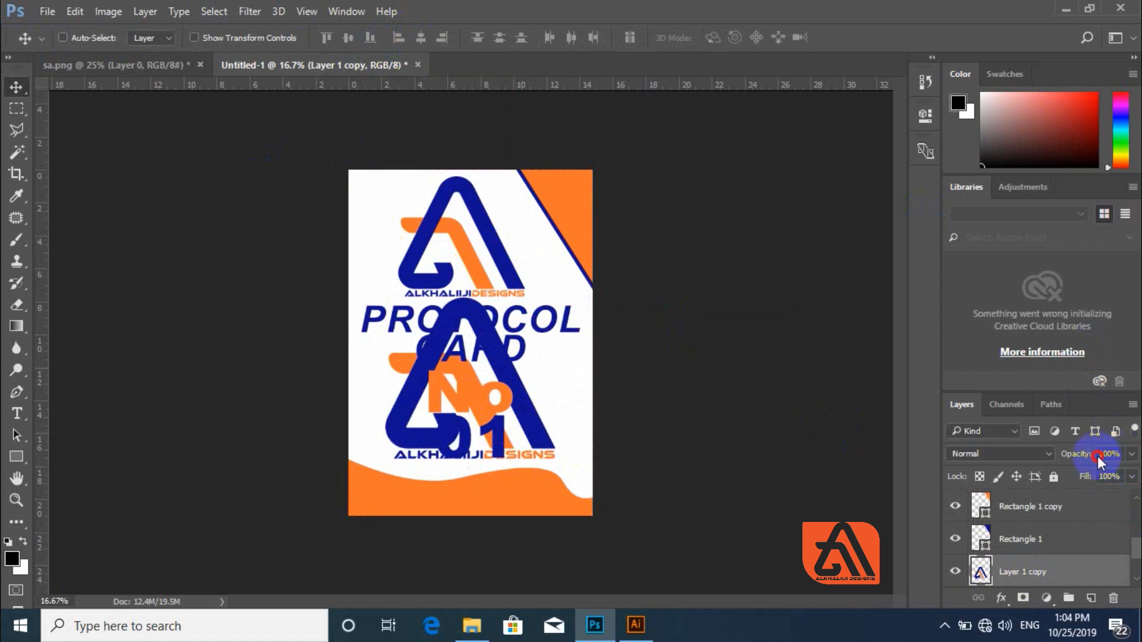
click(1099, 455)
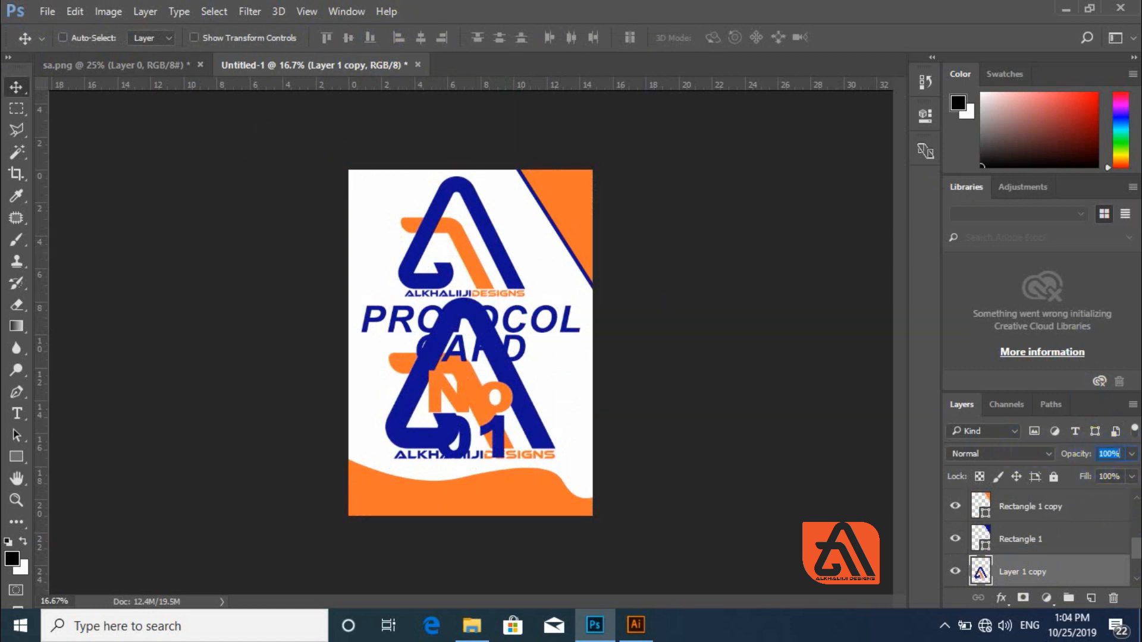
text(30)
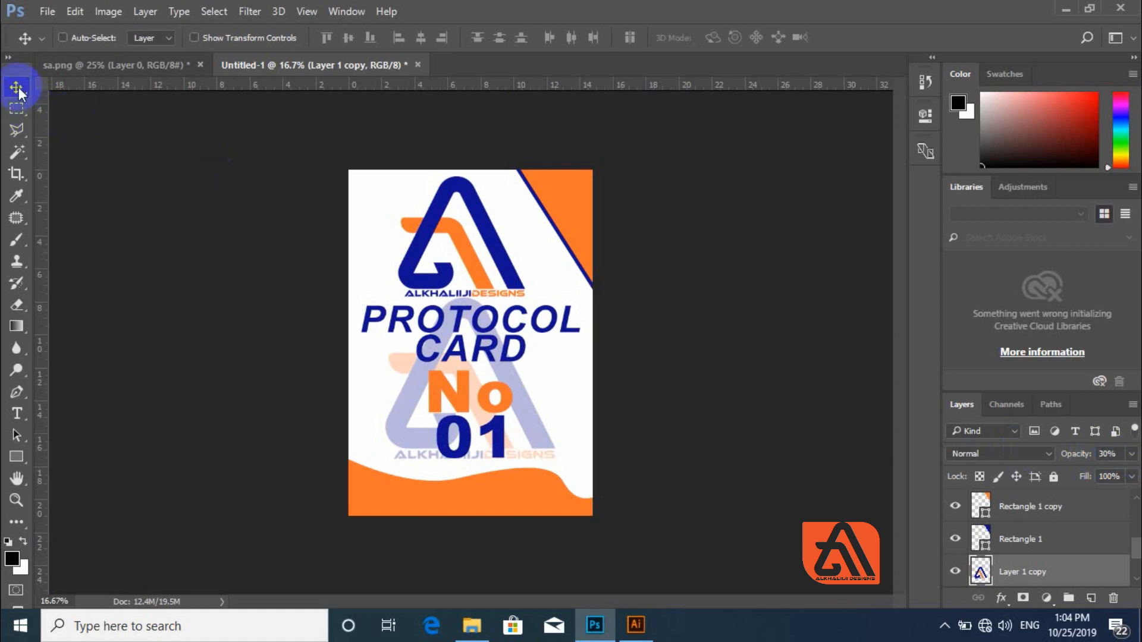
- Add a white "xa" text layer beside the card and move it onto the lower left of the orange footer
click(17, 414)
click(309, 491)
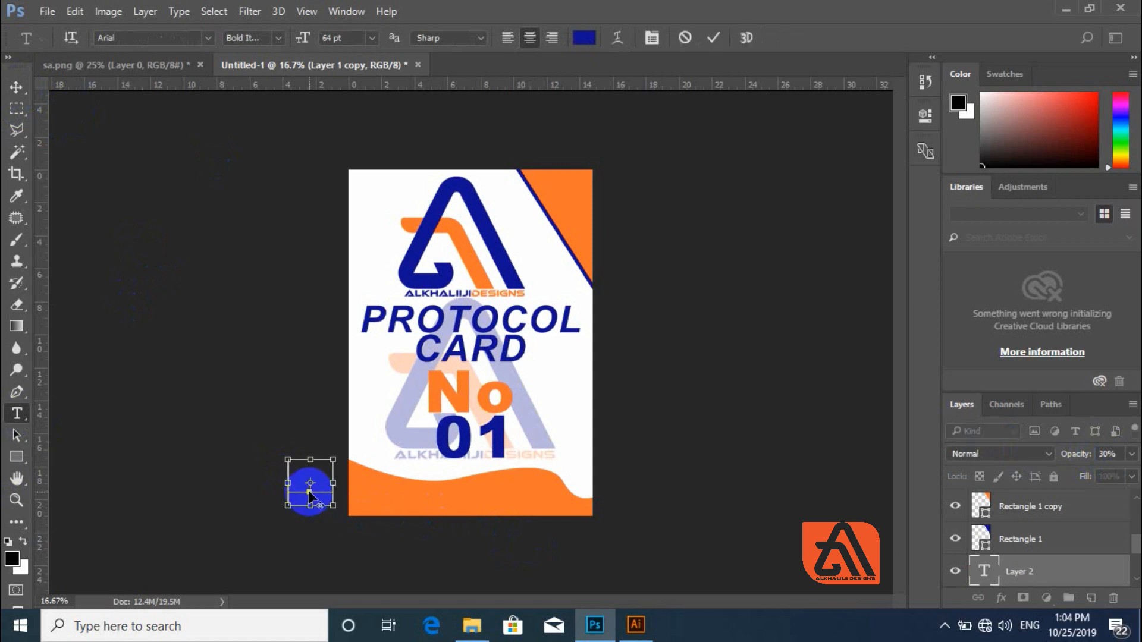
key(ctrl+a)
click(574, 43)
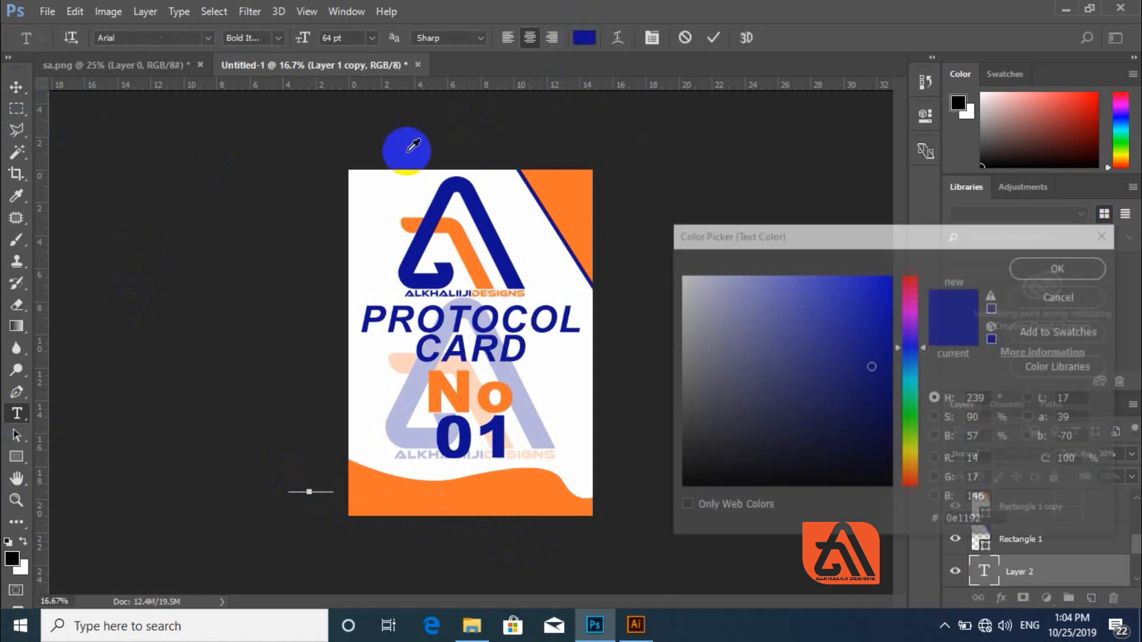
click(382, 173)
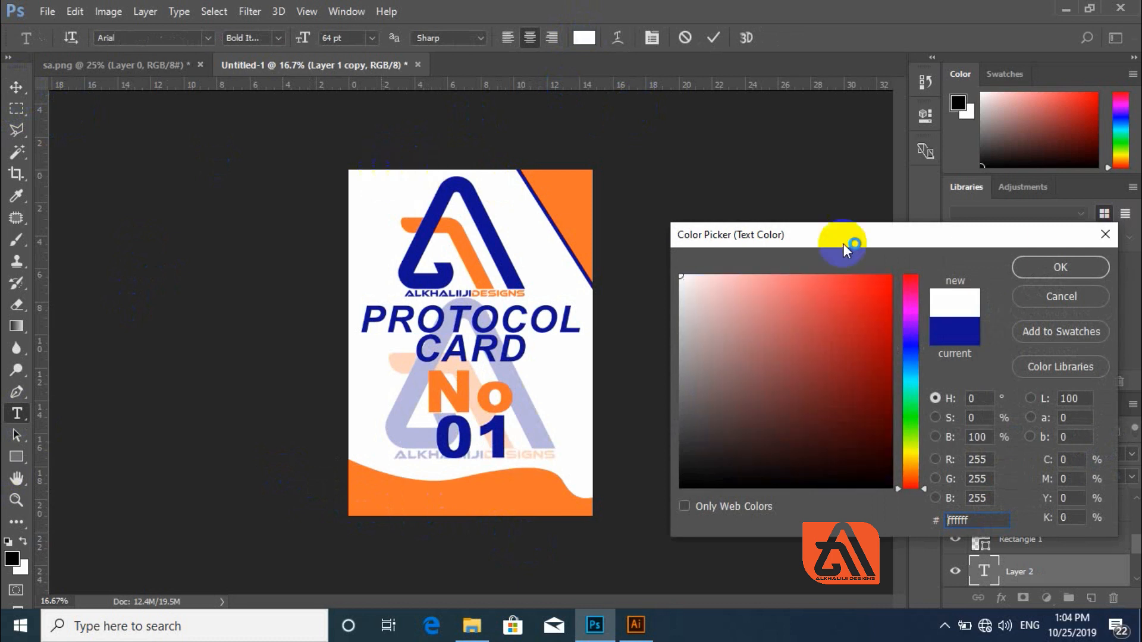
click(1059, 271)
click(16, 87)
drag(297, 481, 390, 510)
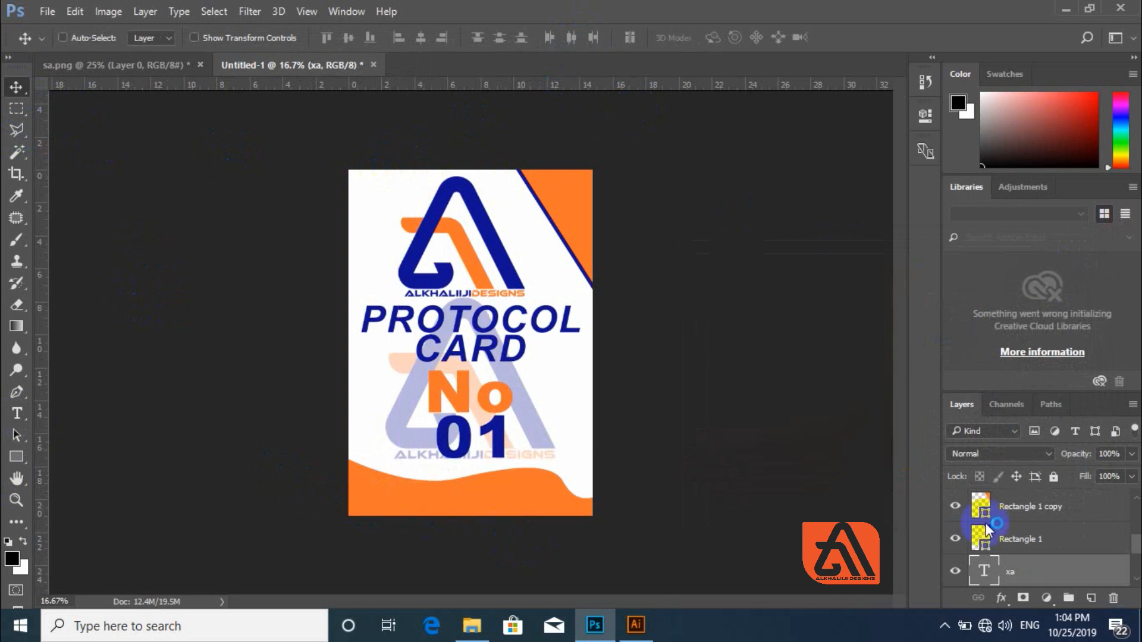
- Move the "xa" text layer up the layer stack, above the footer shape and just below the "CARD" layer
double_click(984, 571)
click(470, 536)
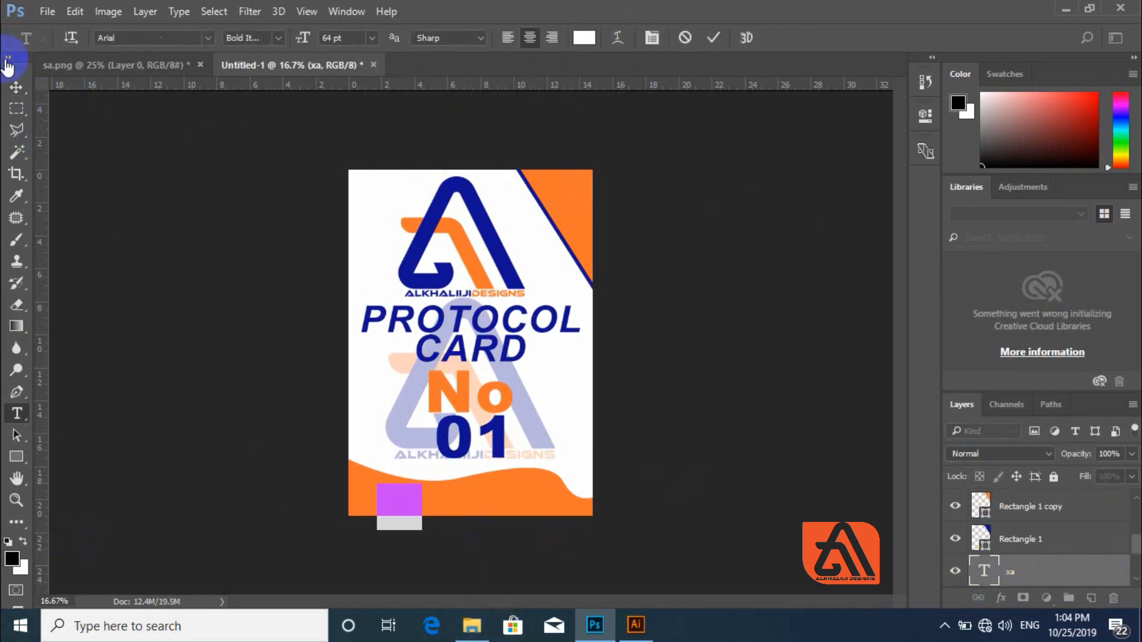
click(22, 89)
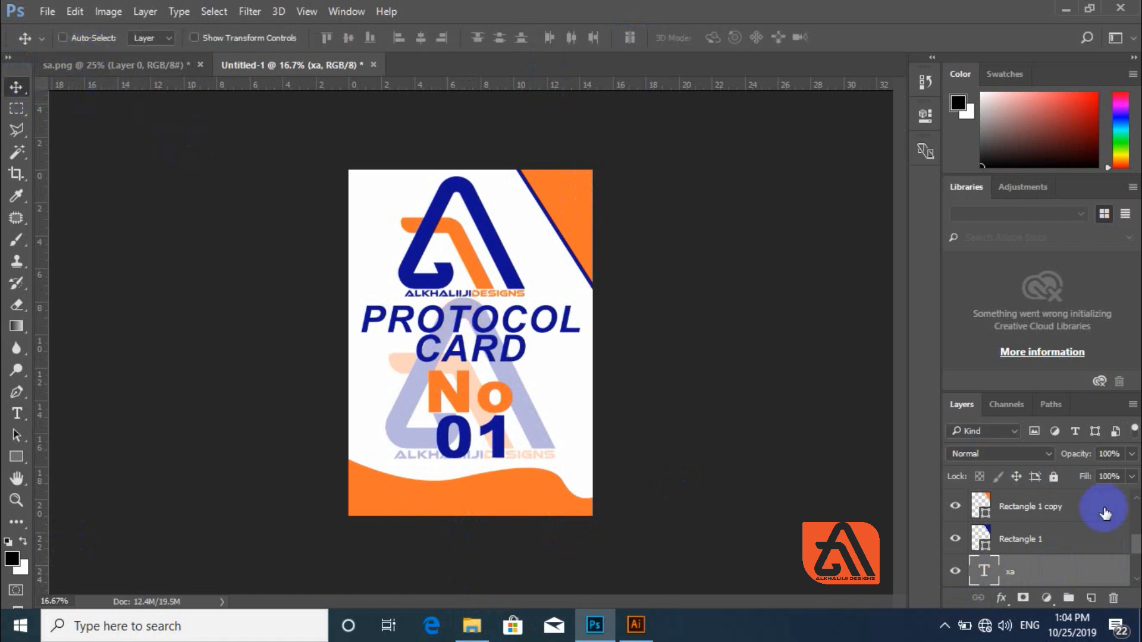
drag(1041, 567, 1044, 505)
scroll(1040, 535, up, 4)
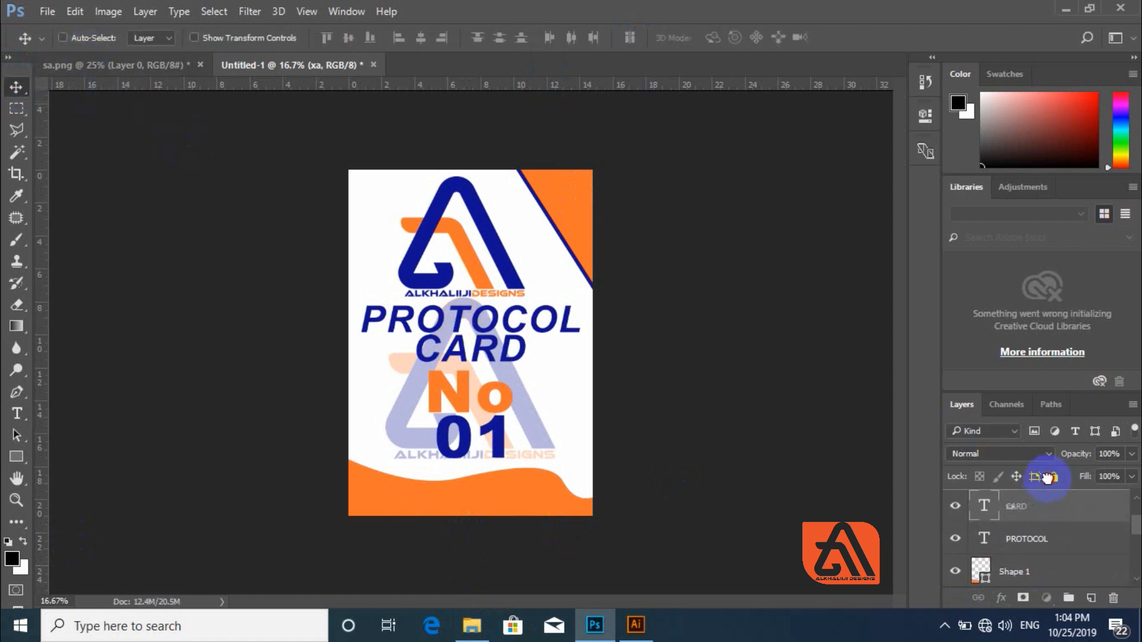
drag(1039, 546, 1038, 553)
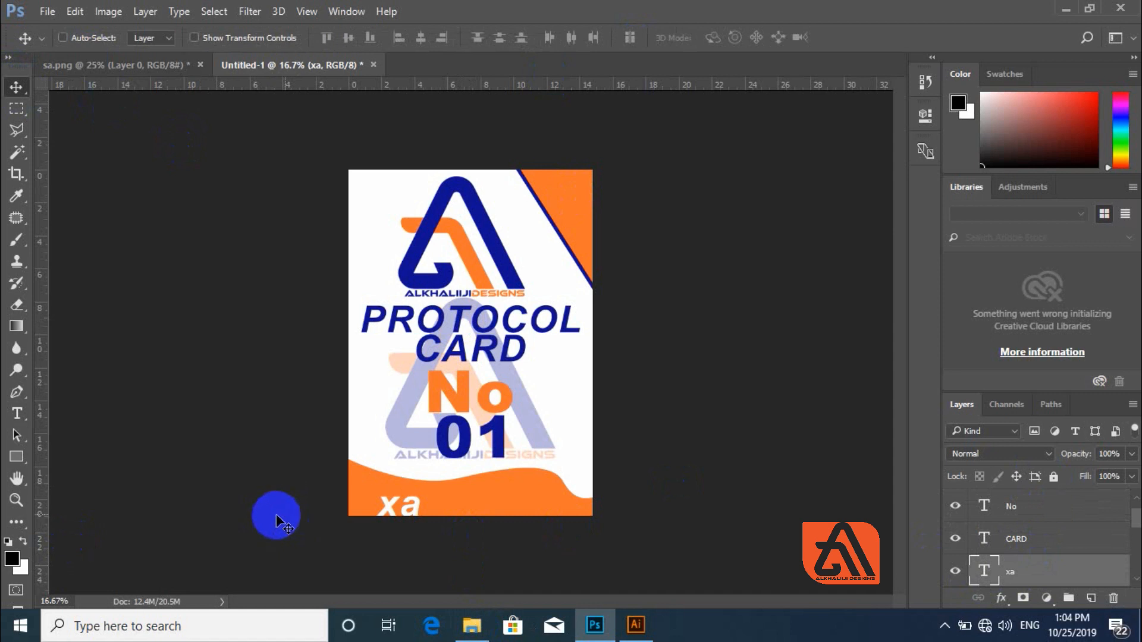
- Replace the "xa" text on the orange footer with "Walaal"
double_click(987, 574)
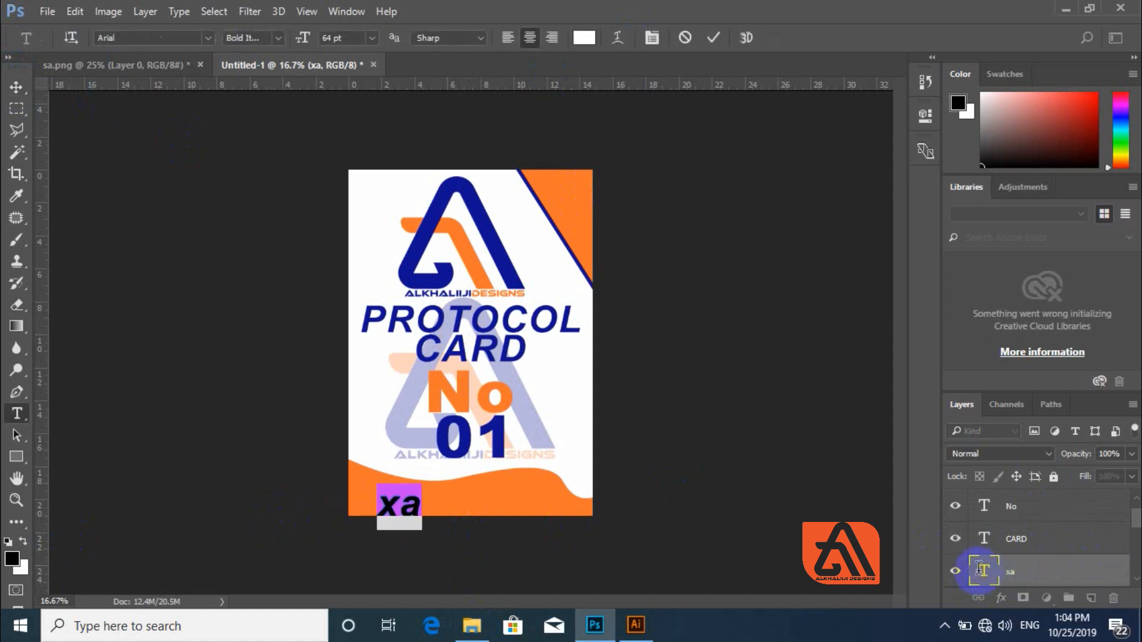
text(WA)
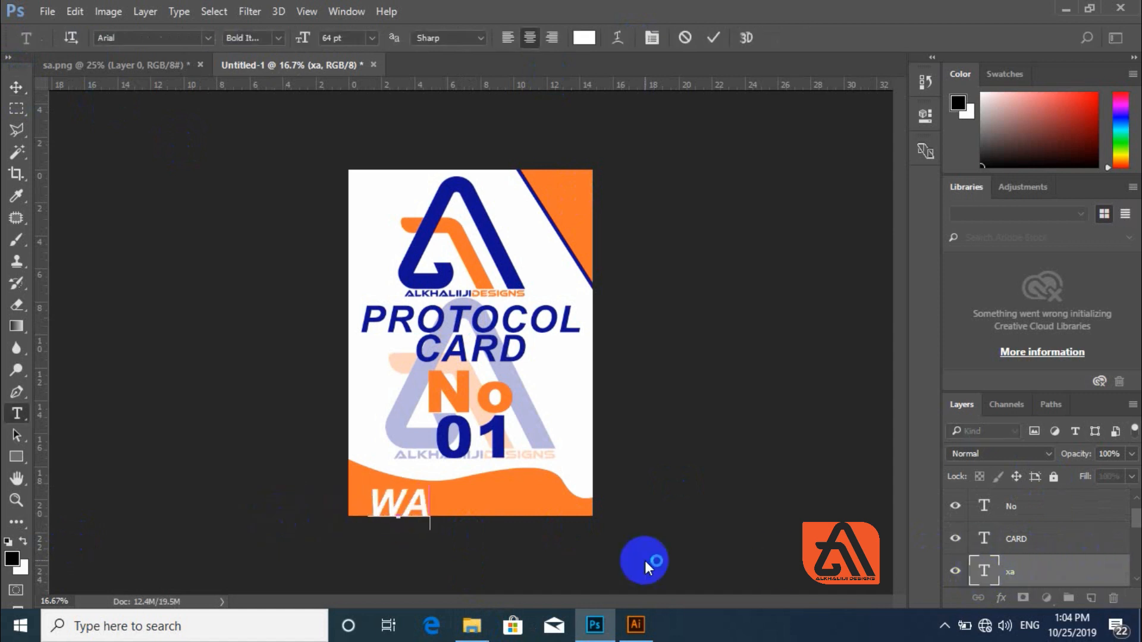
key(BackSpace)
text(al)
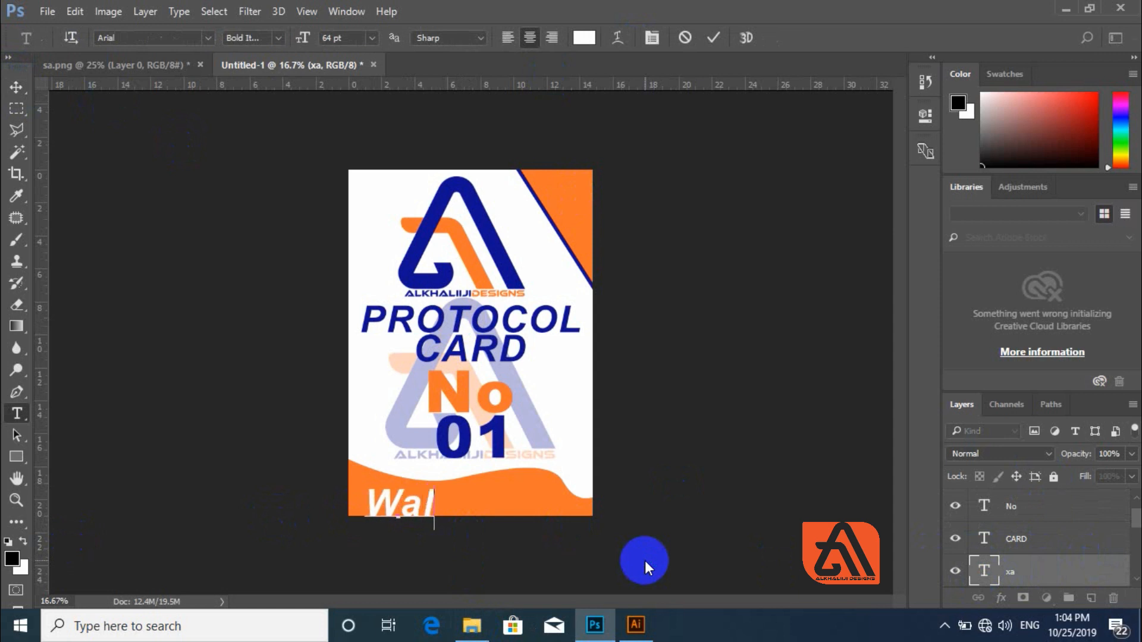
text(aal)
- Change the whole "Walaal" text to the Regular font style at 20 pt
key(ctrl+a)
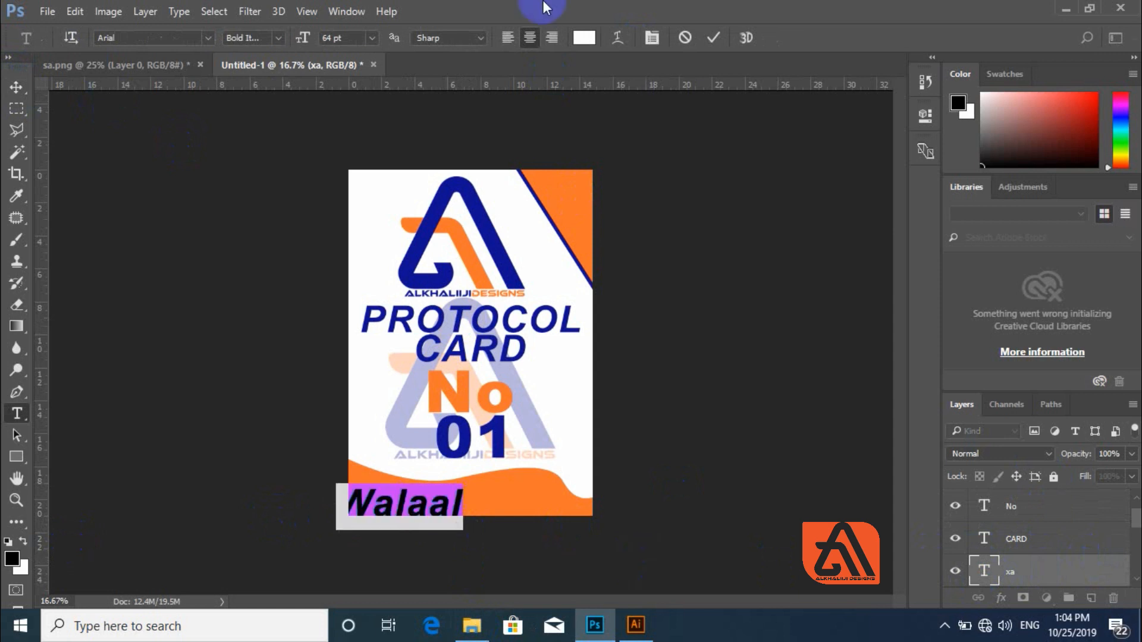
click(277, 38)
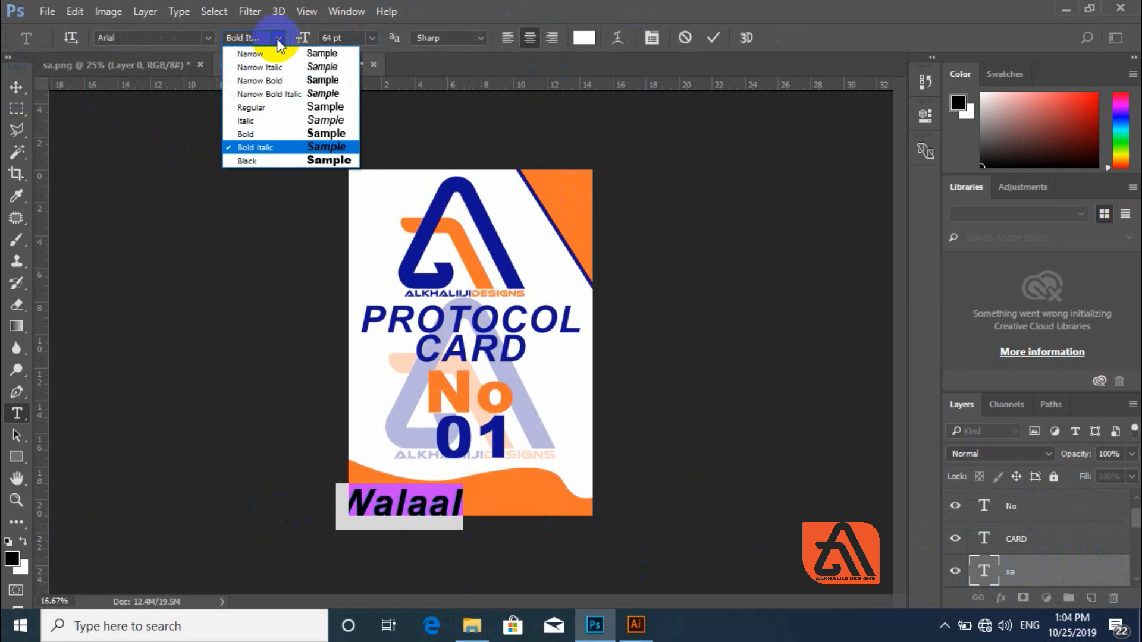
click(263, 109)
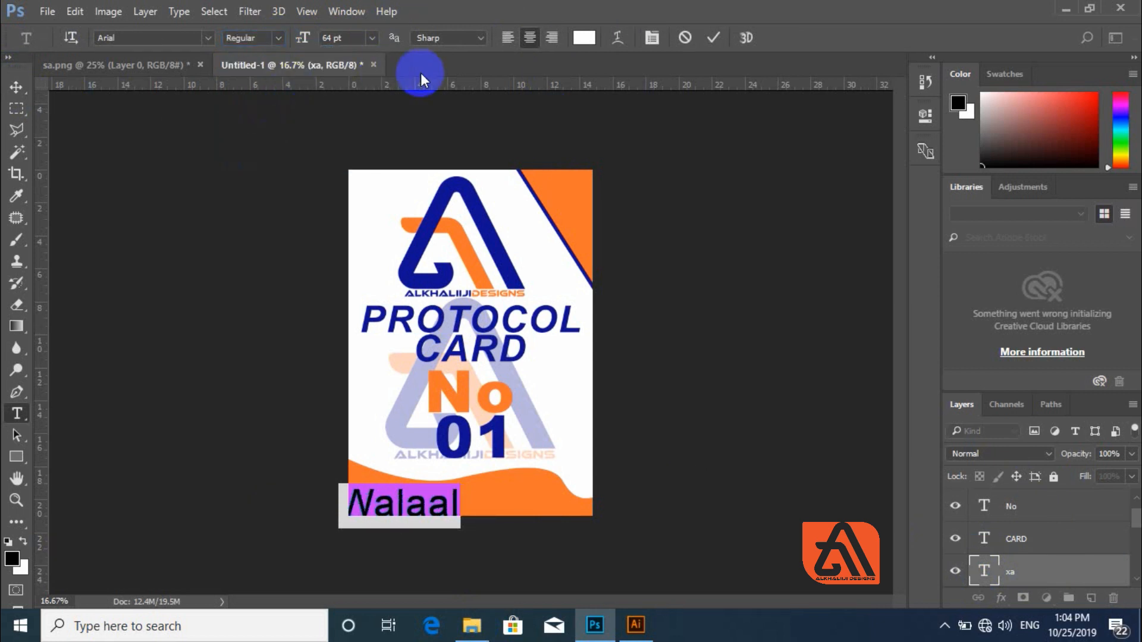
click(337, 37)
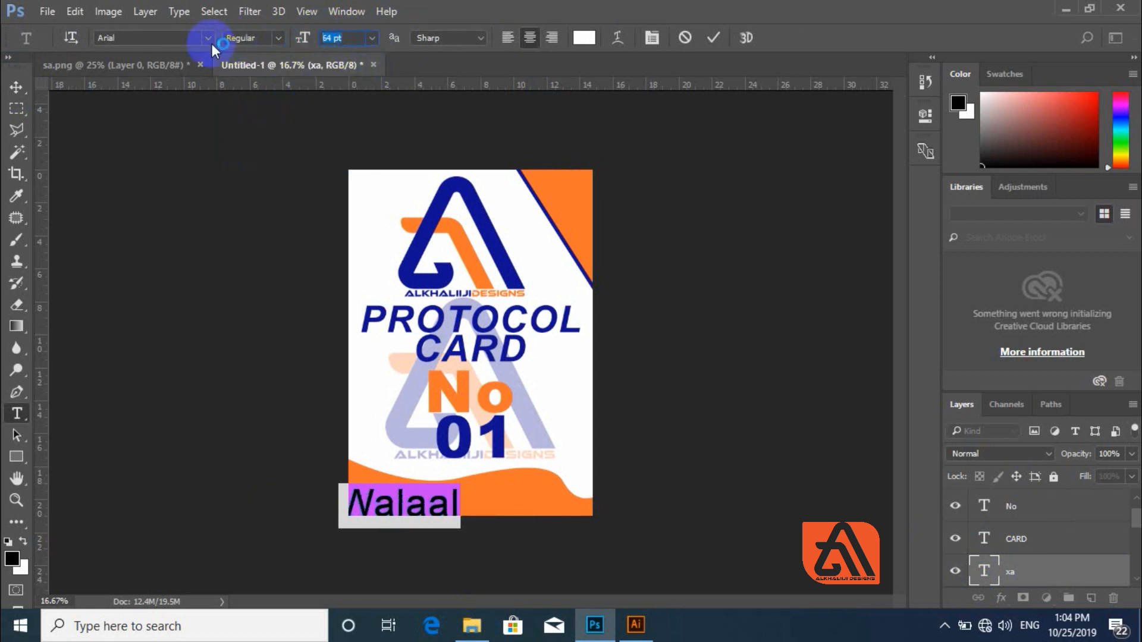
text(12)
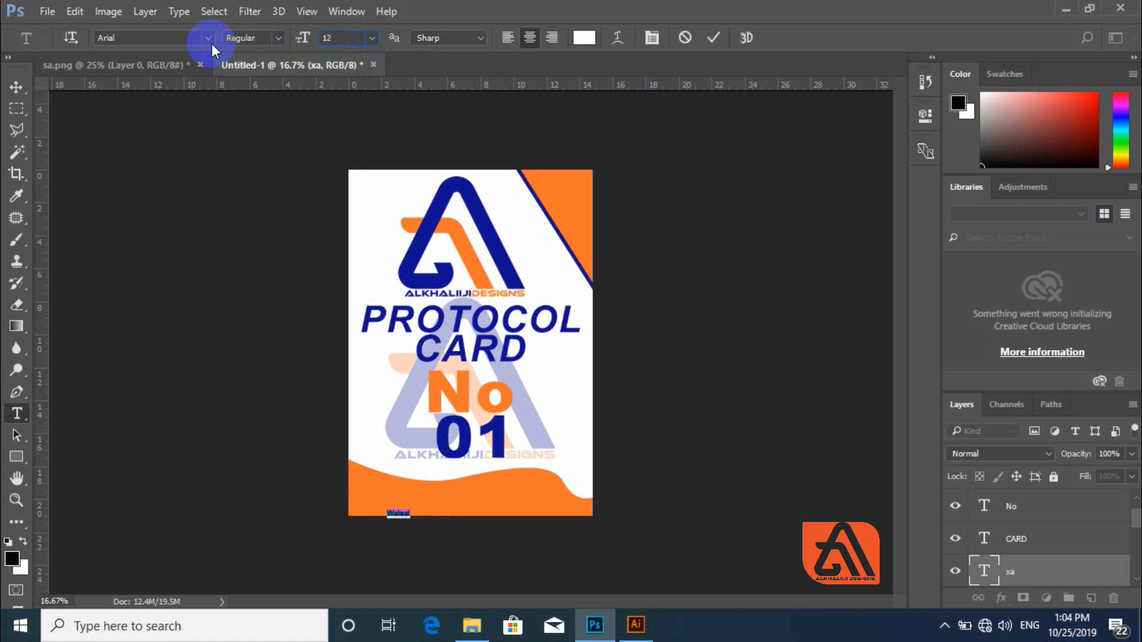
key(BackSpace)
text(20)
key(Return)
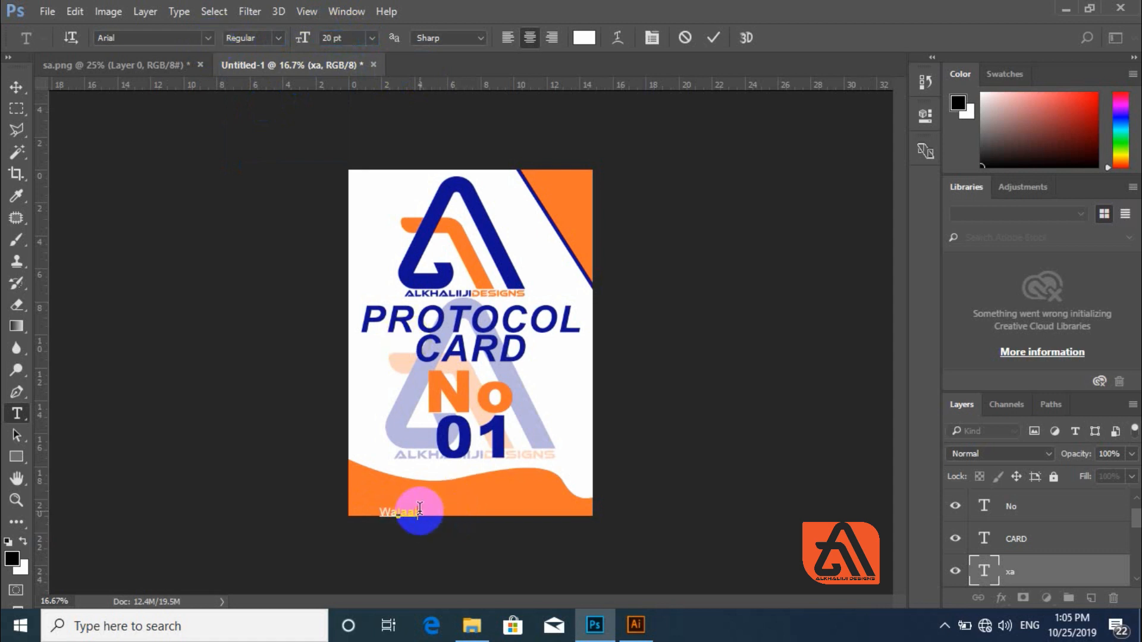
- Extend the footer text to "Walaal nala dhowr" and move it up so it lies fully inside the orange footer
click(419, 509)
text(nala dhowr)
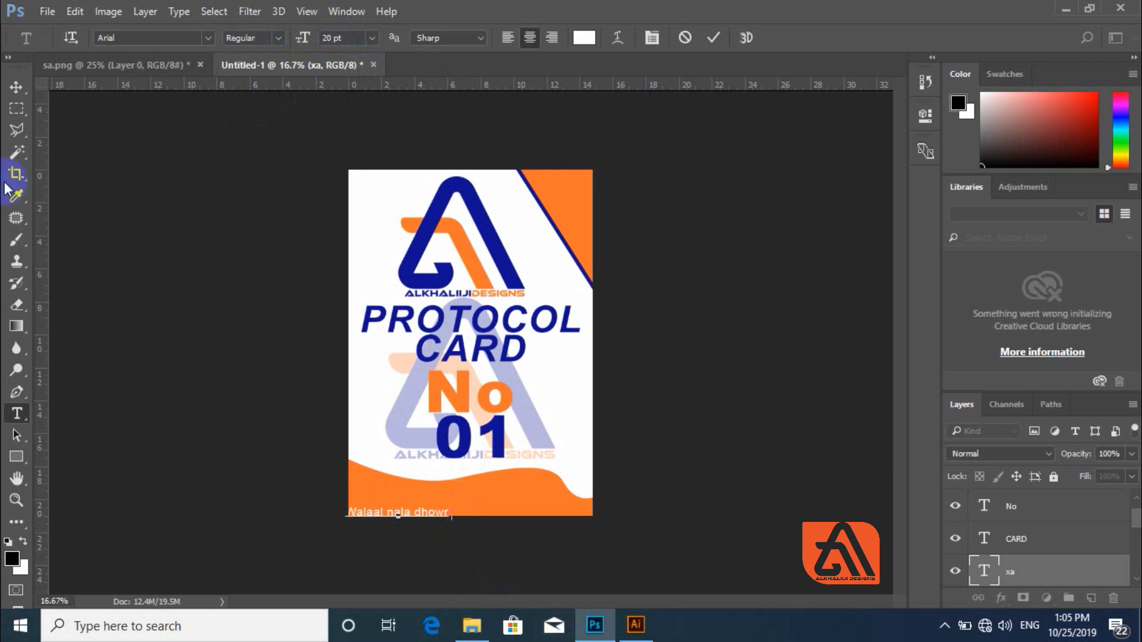
click(16, 87)
click(397, 515)
drag(397, 515, 536, 512)
key(ctrl+t)
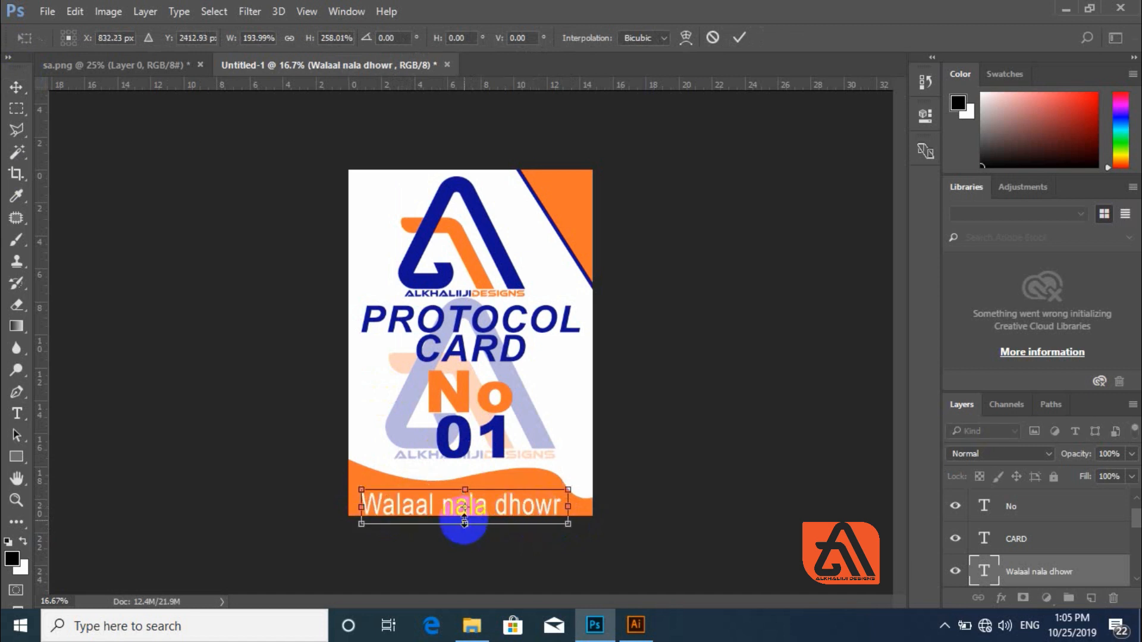
key(Escape)
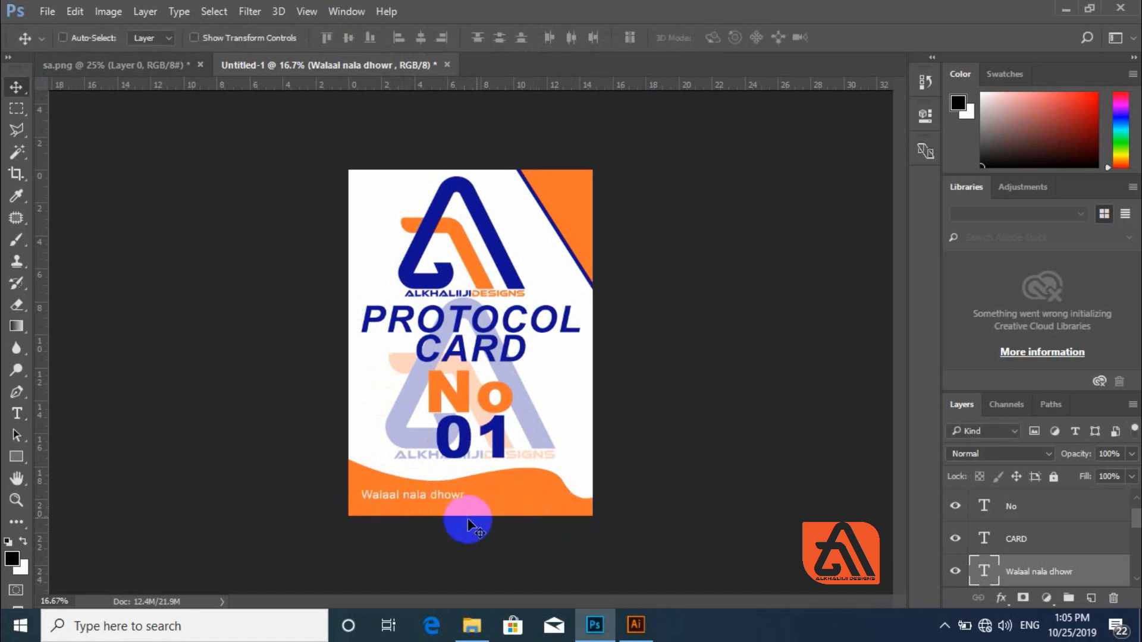
- Append the word "nidaamka" to the end of the "Walaal nala dhowr" footer text
double_click(988, 572)
text(n)
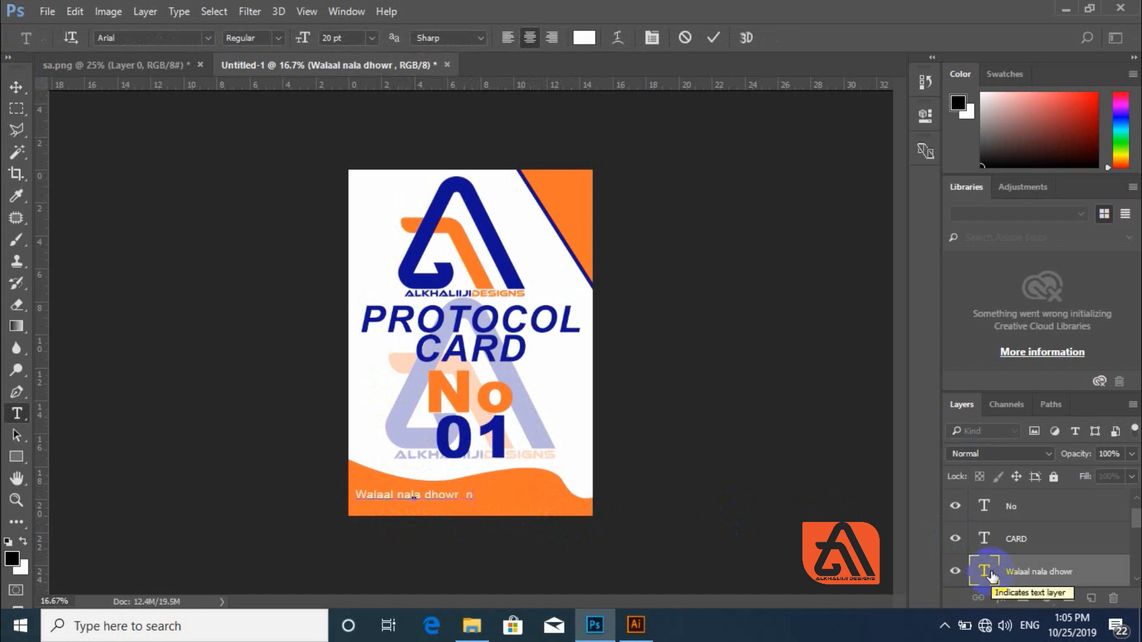
text(idaamka)
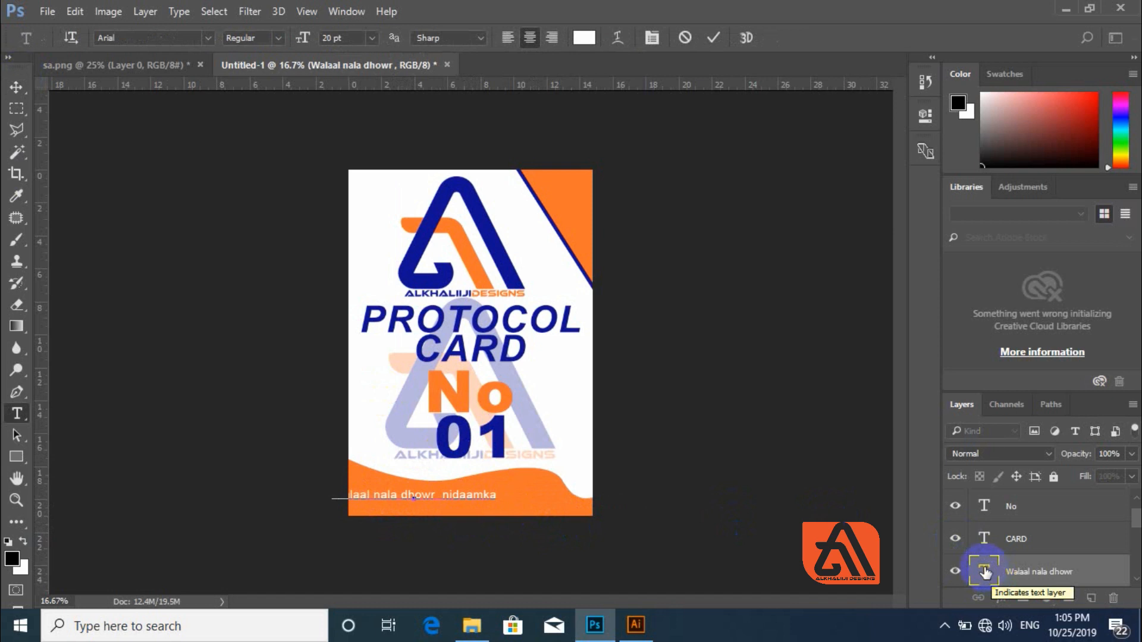
click(16, 87)
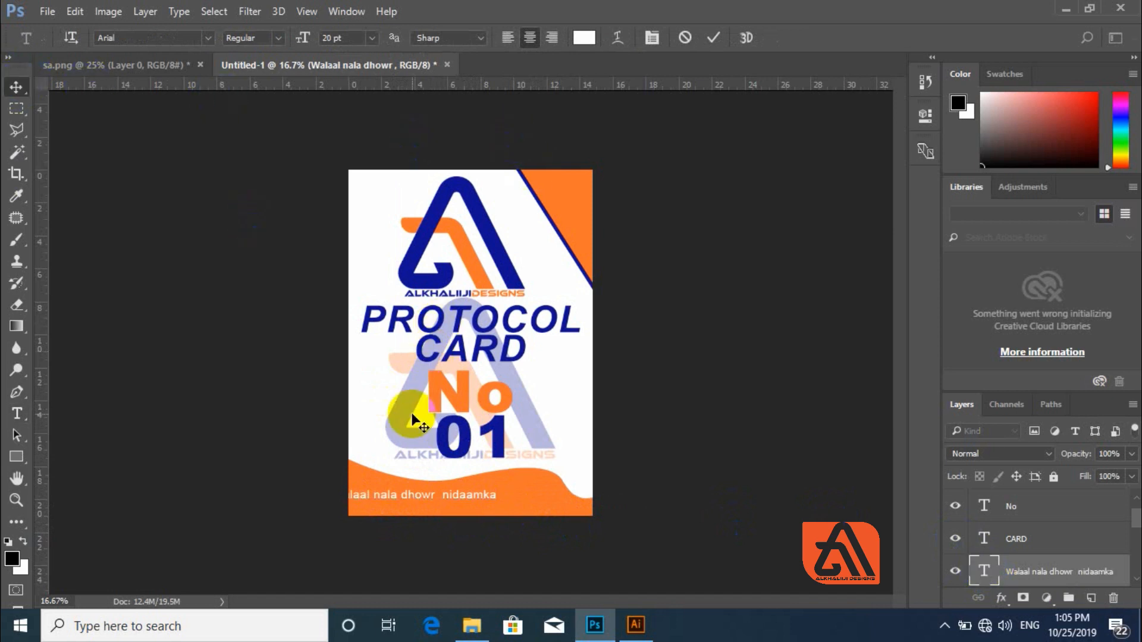
- Center the footer text horizontally on the card and stretch it taller and wider to span nearly the full footer width
drag(400, 486, 447, 486)
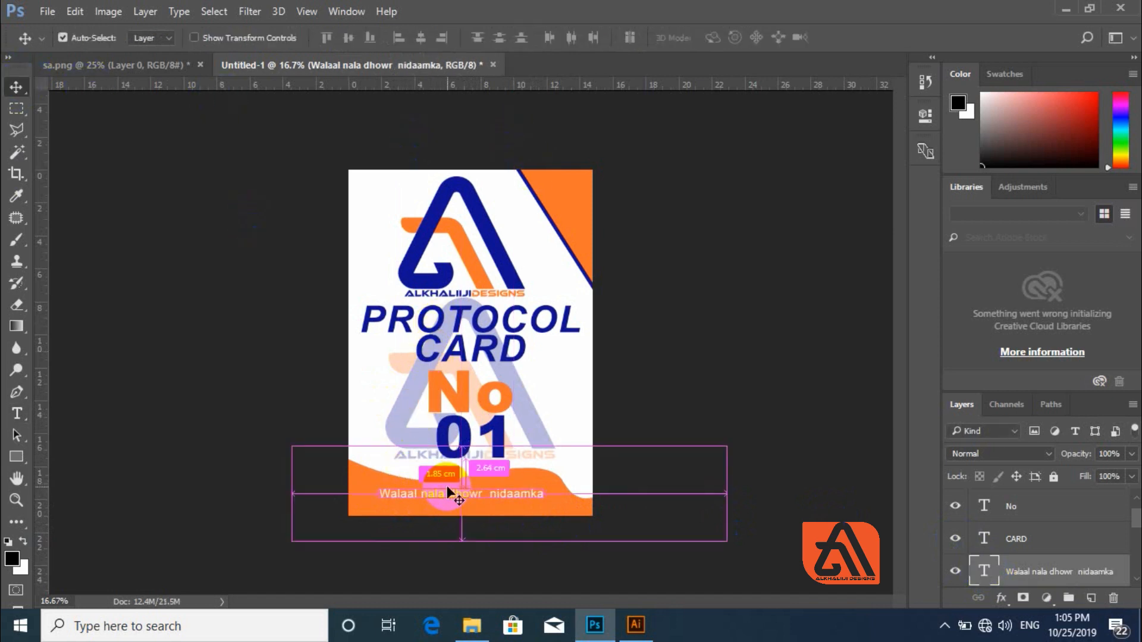
key(ctrl+t)
drag(571, 512, 516, 505)
key(Return)
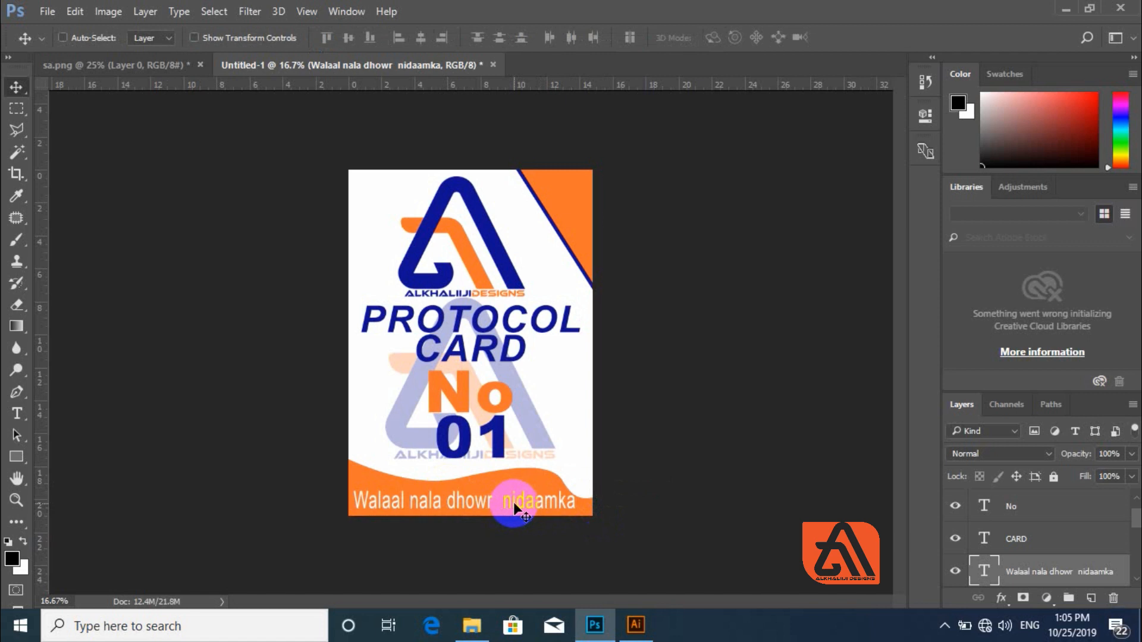
key(ctrl+0)
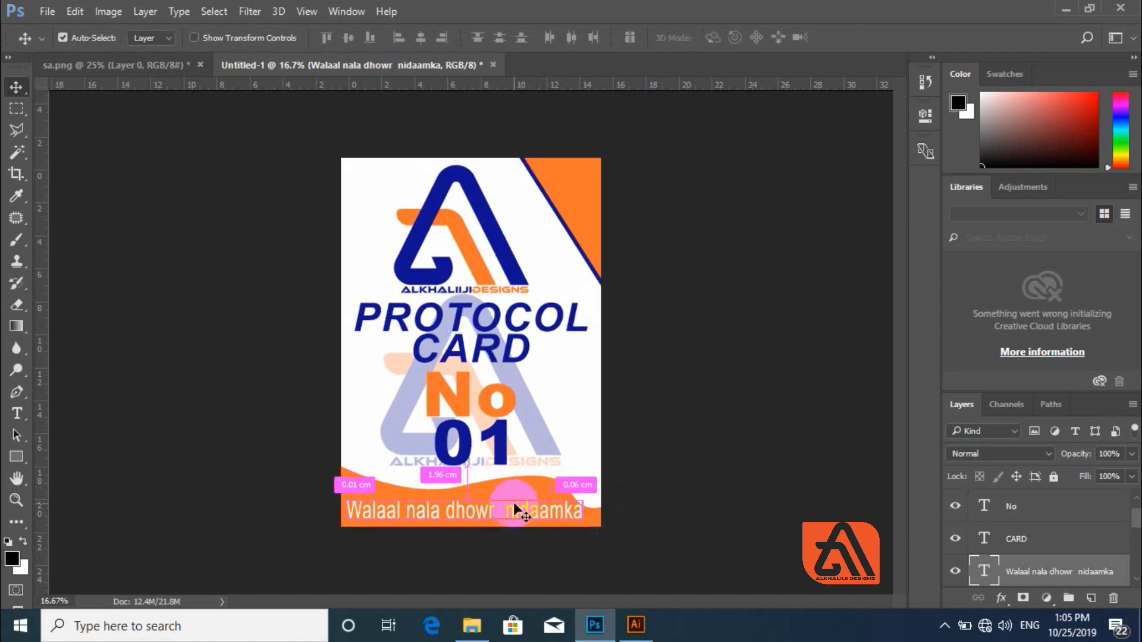